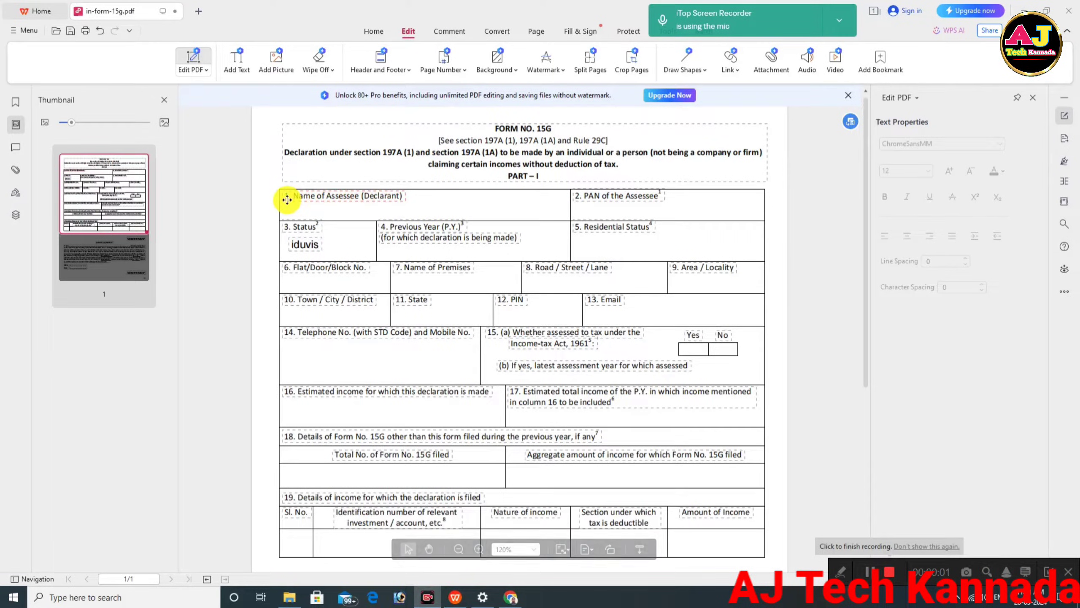
# Look over the blank Form 15G, back at the top, and switch on Add Text mode.
pyautogui.scroll(-7, 446, 272)
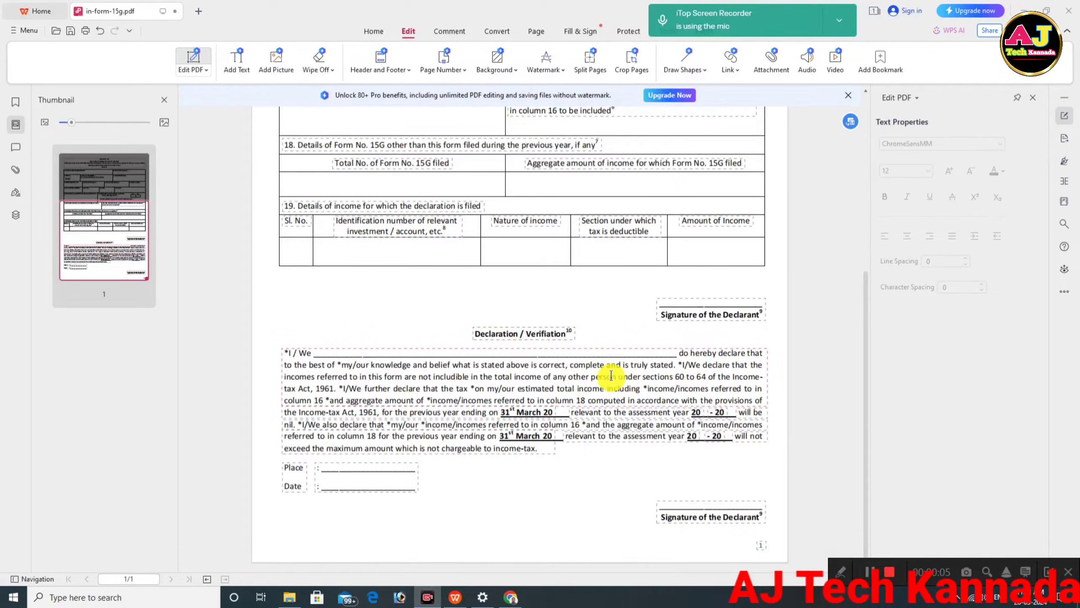
pyautogui.scroll(6, 612, 379)
pyautogui.click(237, 60)
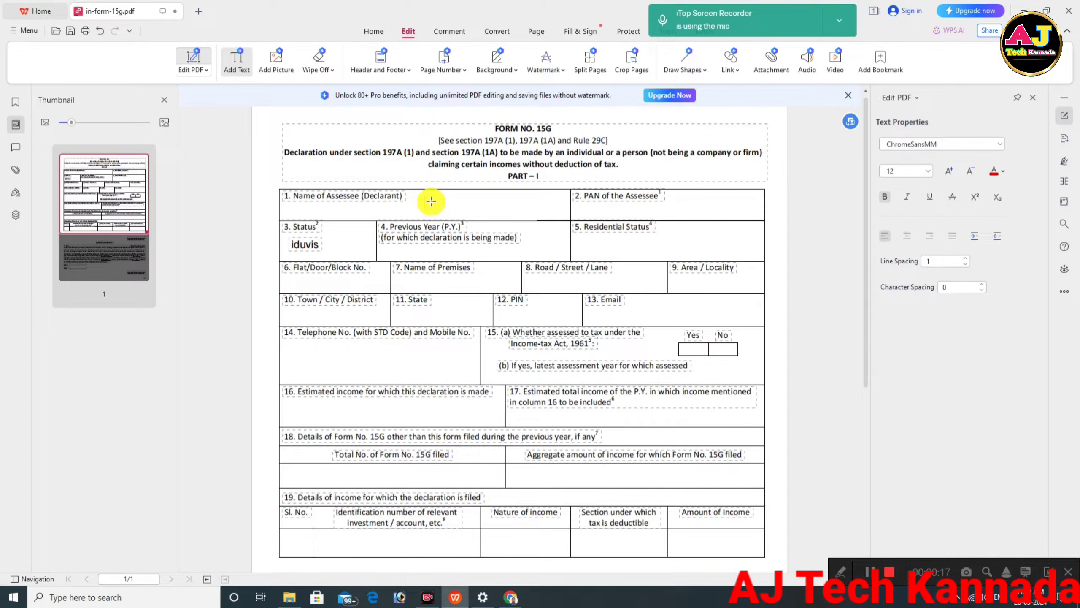
# Enter the assessee's name, the PAN, status Individual, previous year 2023-2024 and begin Residential.
pyautogui.click(432, 202)
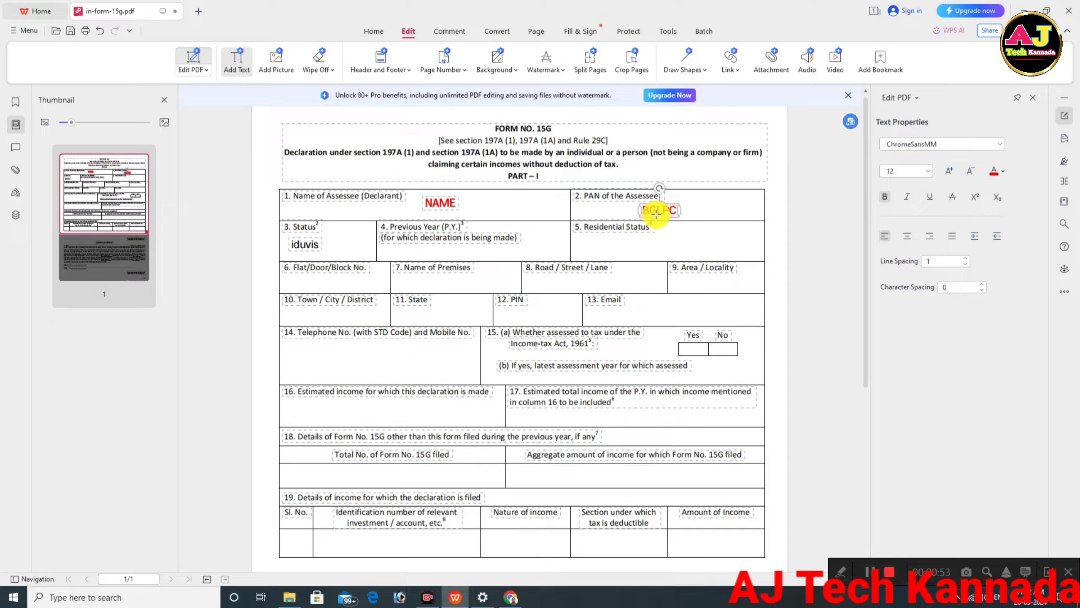
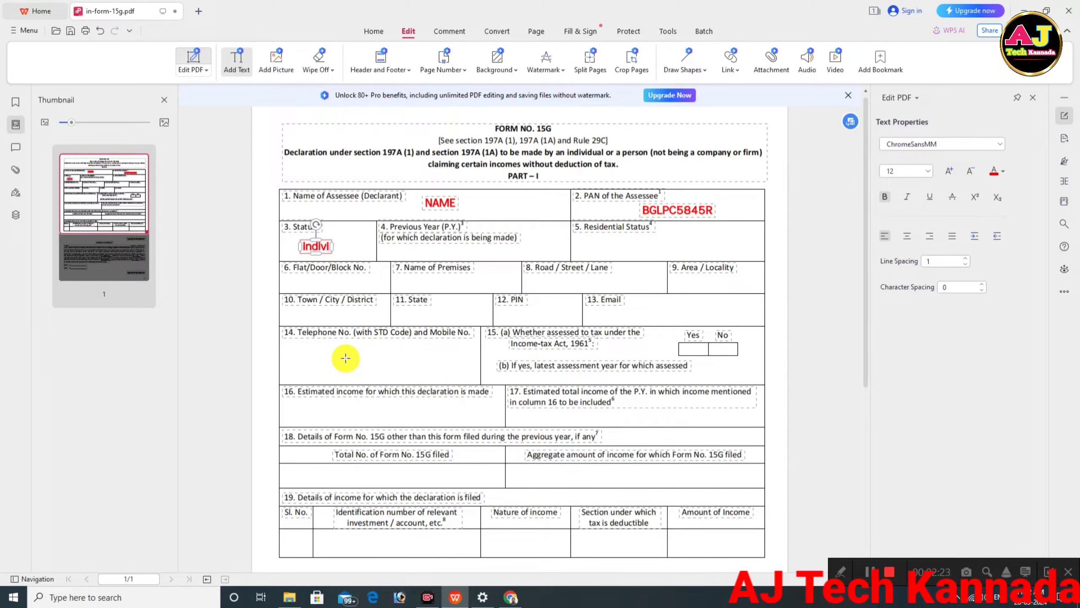
pyautogui.click(440, 252)
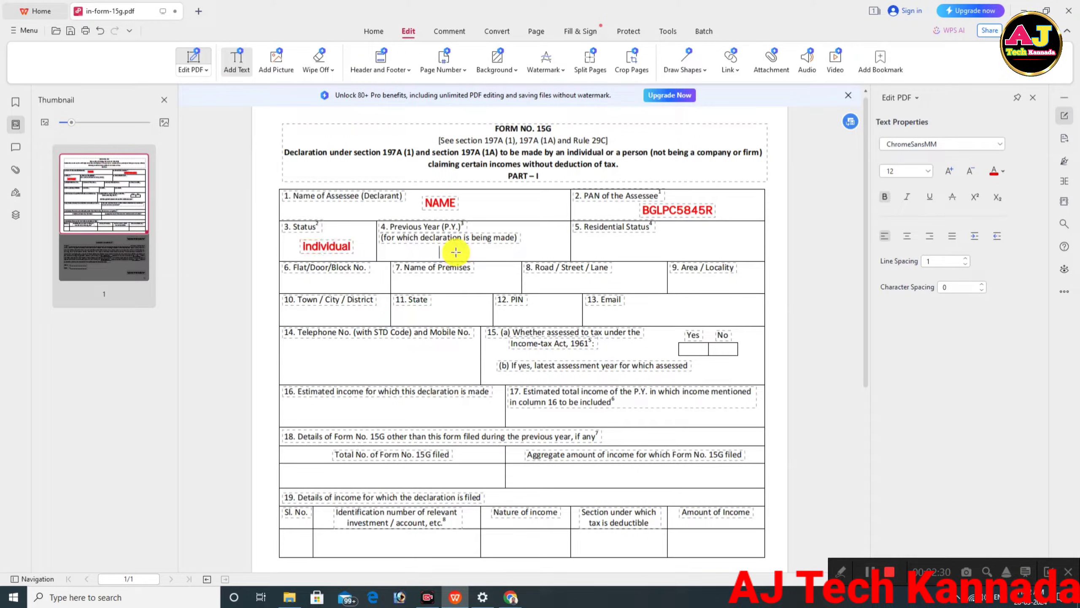
pyautogui.write('2023-2024')
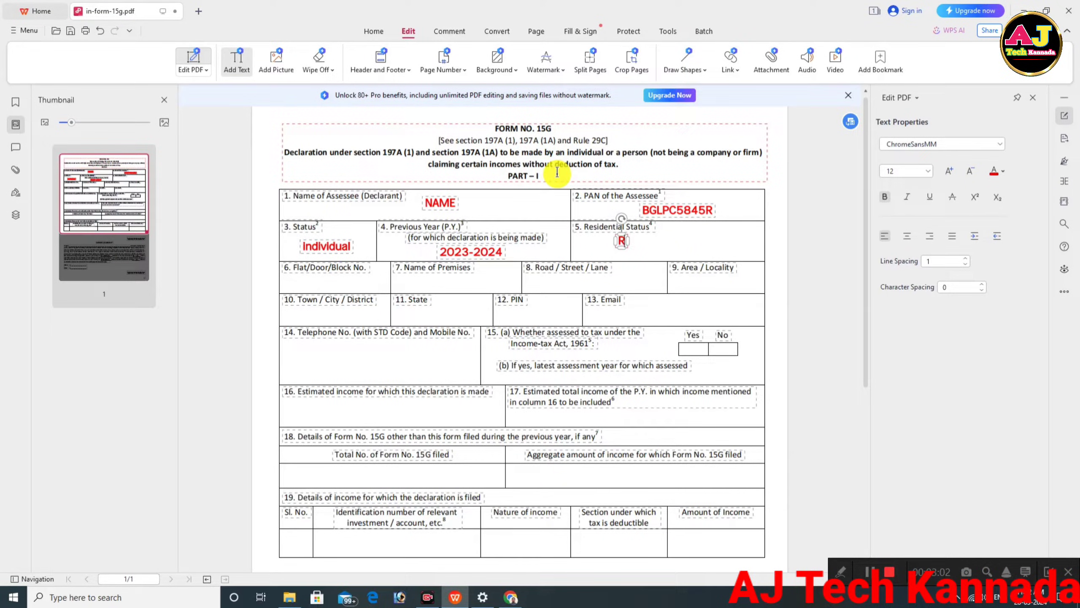
pyautogui.write('Res')
# Complete Residential status and enter the address's flat number, premises name and road.
pyautogui.write('idential')
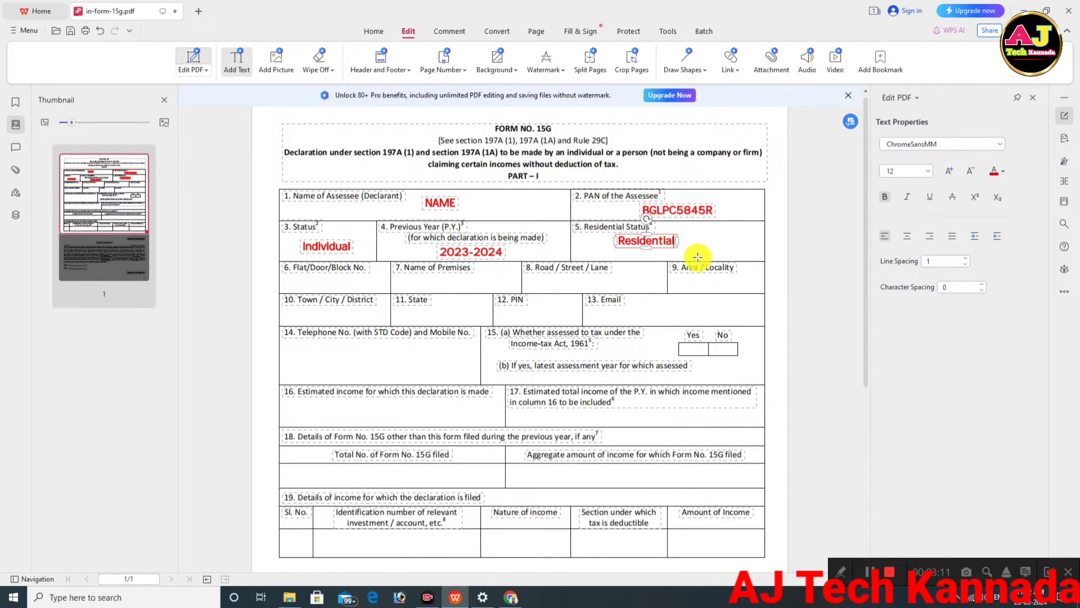
pyautogui.click(307, 279)
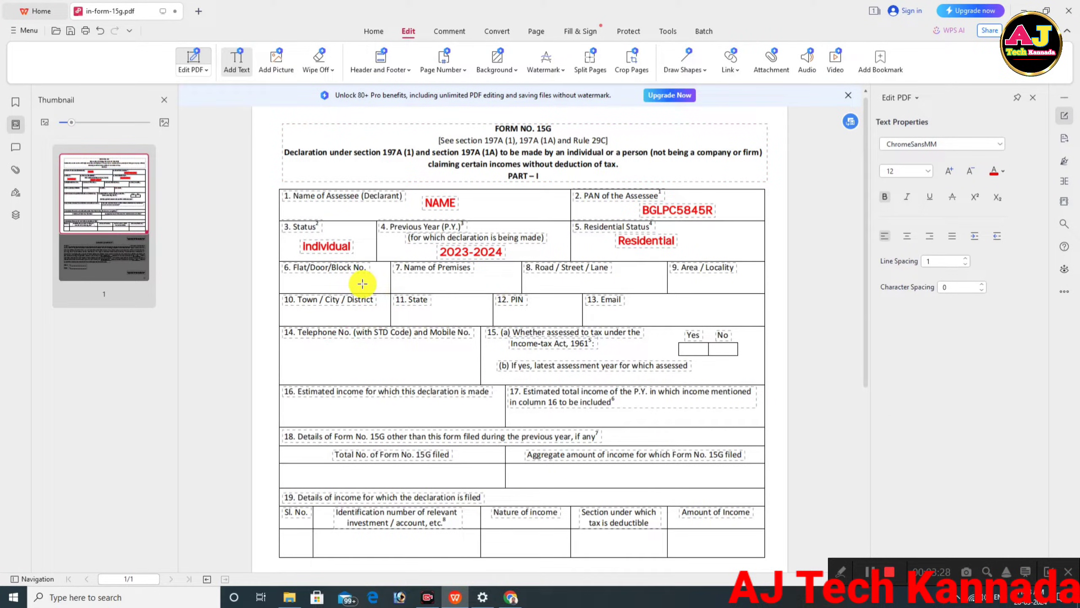
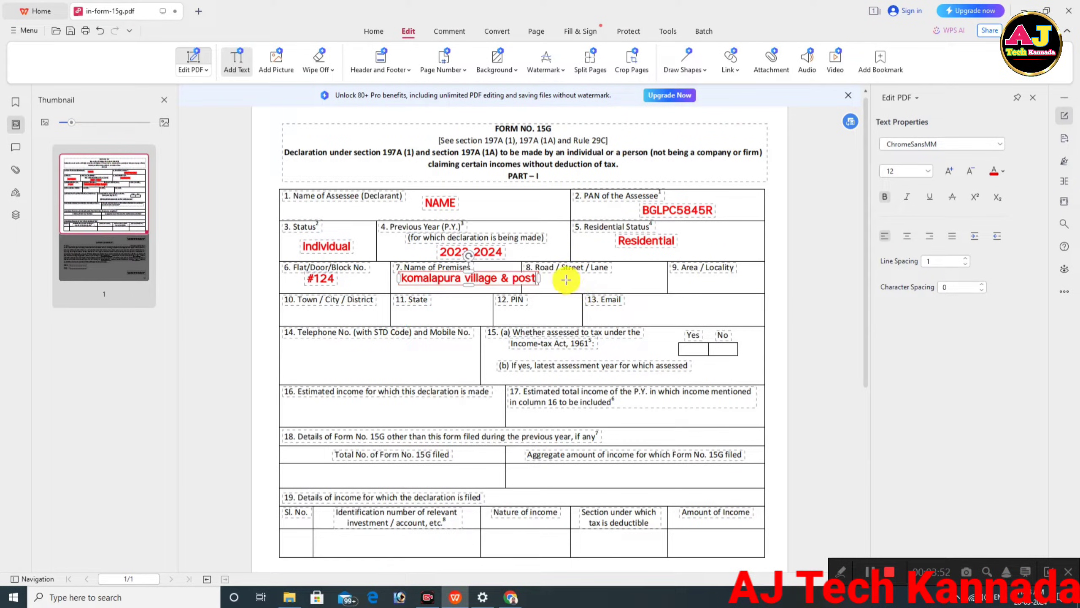
pyautogui.click(559, 280)
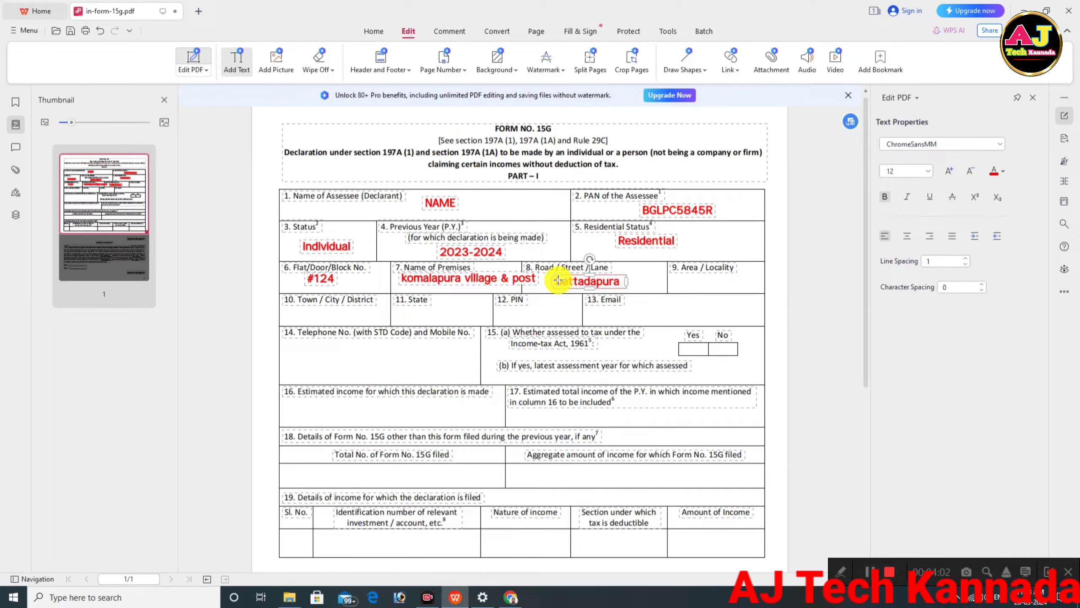
# Fill in the area/locality, fixing a mistyped letter, and the town/city of the address.
pyautogui.click(683, 292)
pyautogui.write('periyapatna')
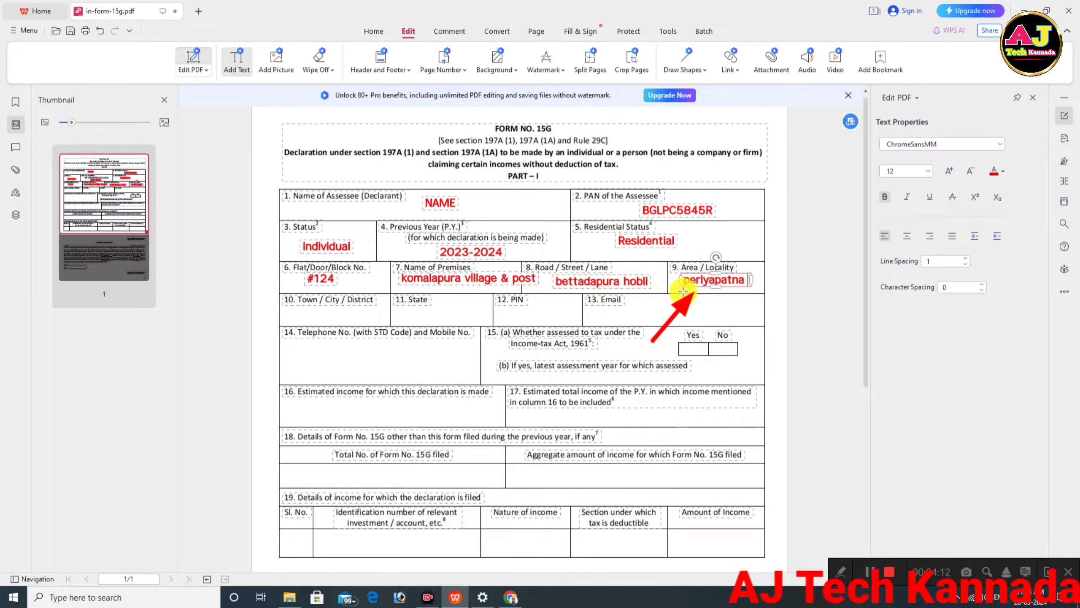
pyautogui.write(' ta')
pyautogui.press('BackSpace')
pyautogui.write('q')
pyautogui.click(298, 310)
pyautogui.write('mysore')
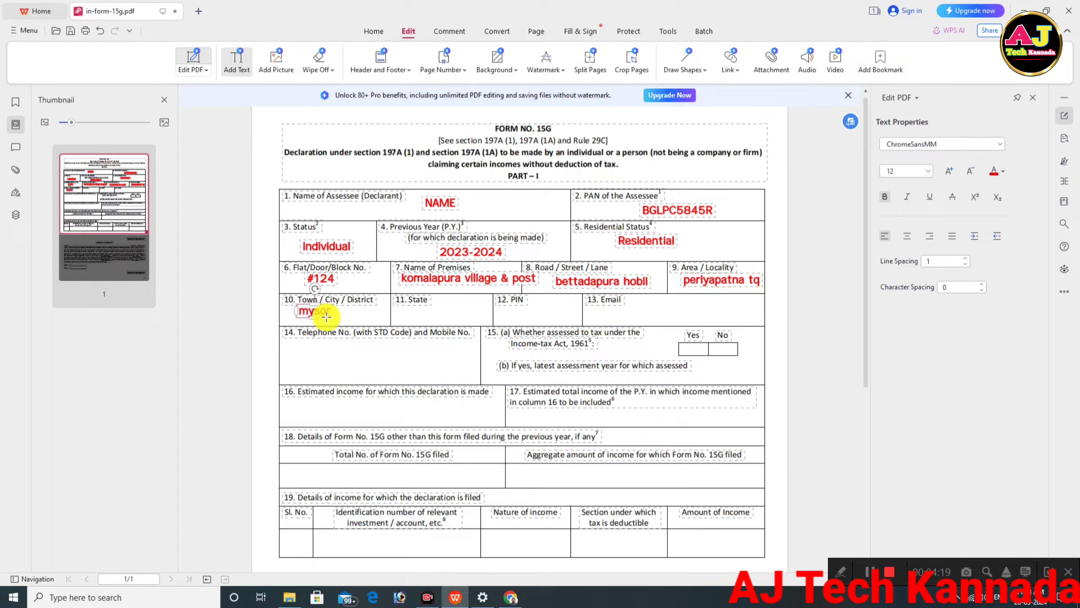
# Enter the address's state and PIN code, and the assessee's e-mail address.
pyautogui.click(403, 316)
pyautogui.write('ka')
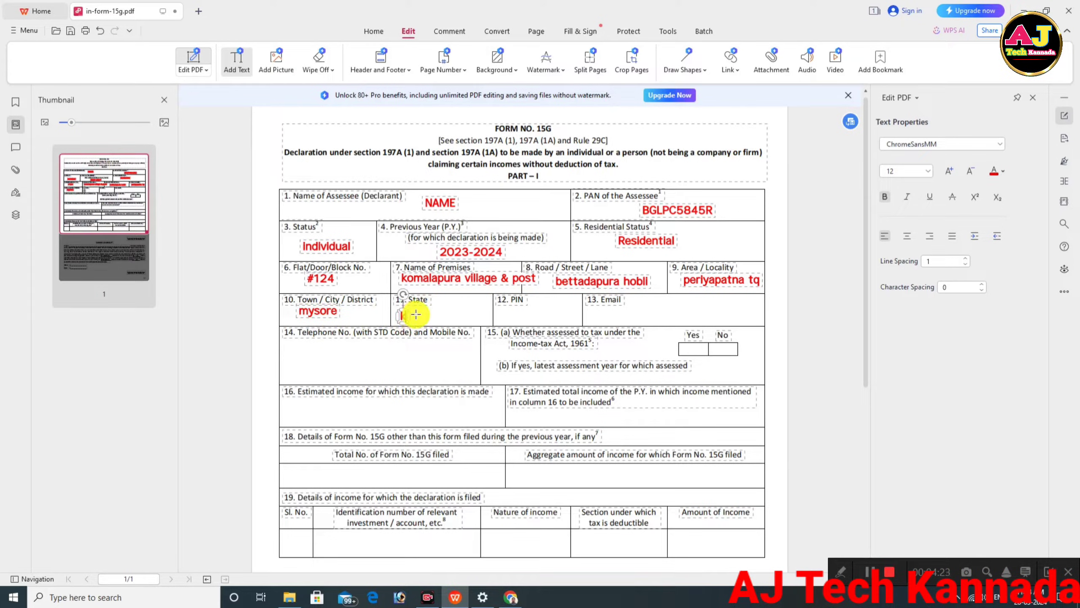
pyautogui.write('rnataka')
pyautogui.click(504, 315)
pyautogui.write('57110')
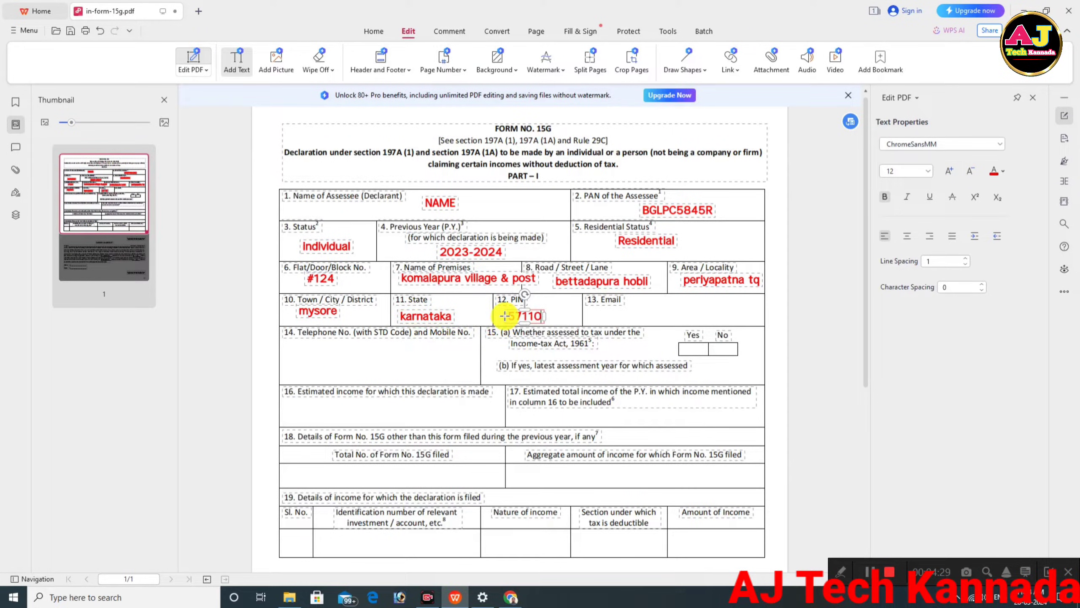
pyautogui.write('8')
pyautogui.click(613, 319)
pyautogui.write('xxxx@')
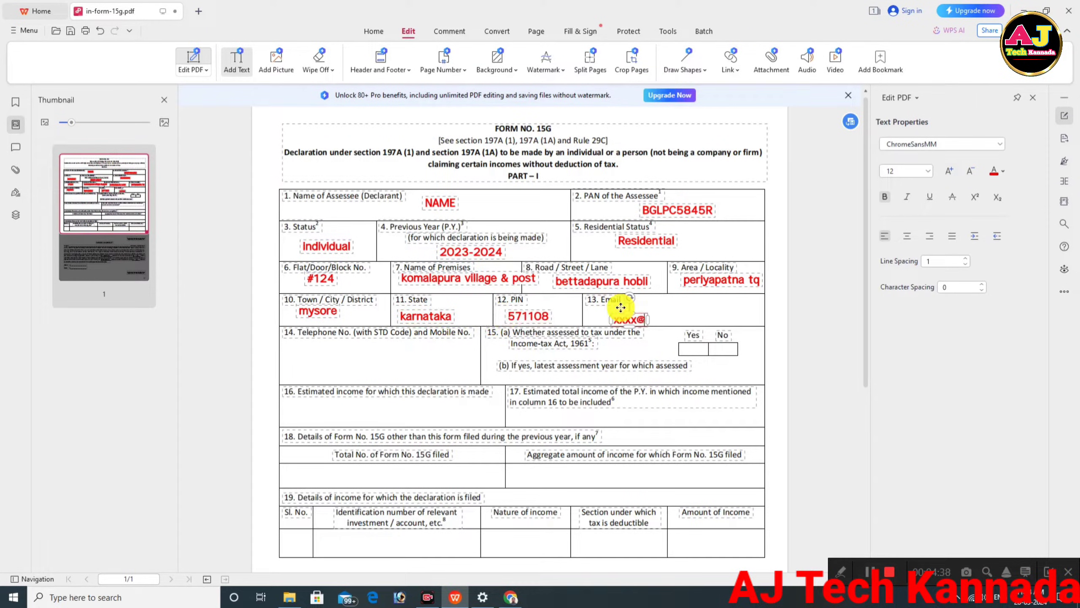
pyautogui.write('gmail.')
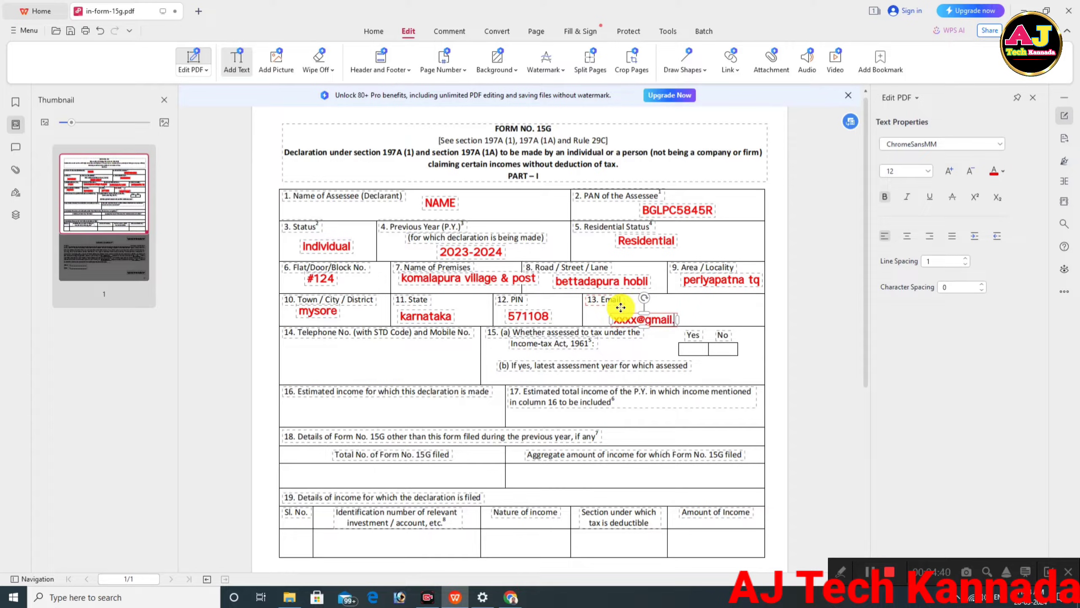
pyautogui.write('com')
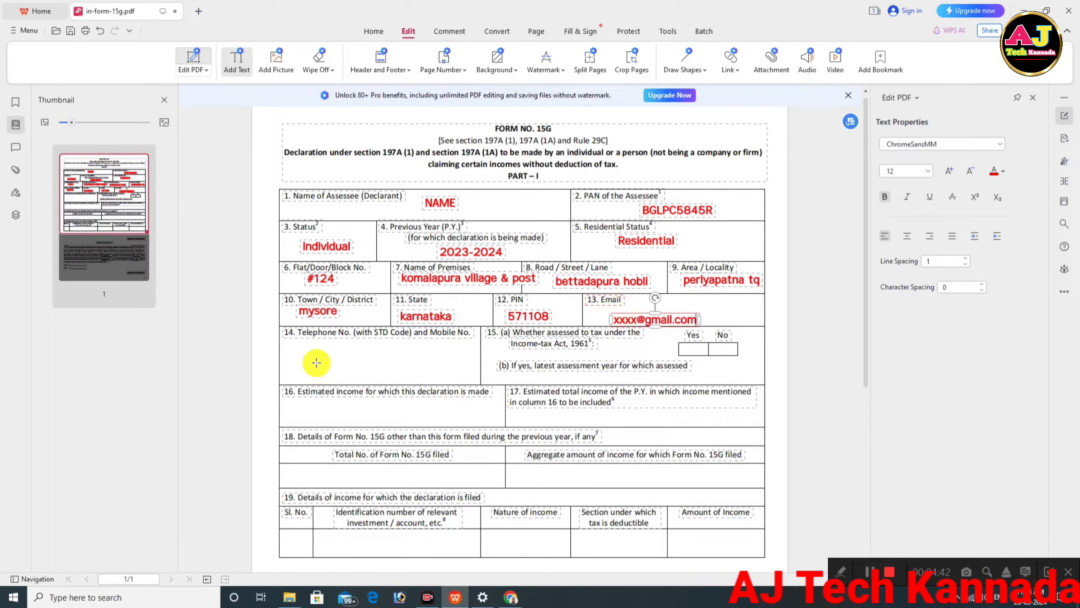
# Enter the contact's mobile number in the telephone field, then move down the form.
pyautogui.click(317, 363)
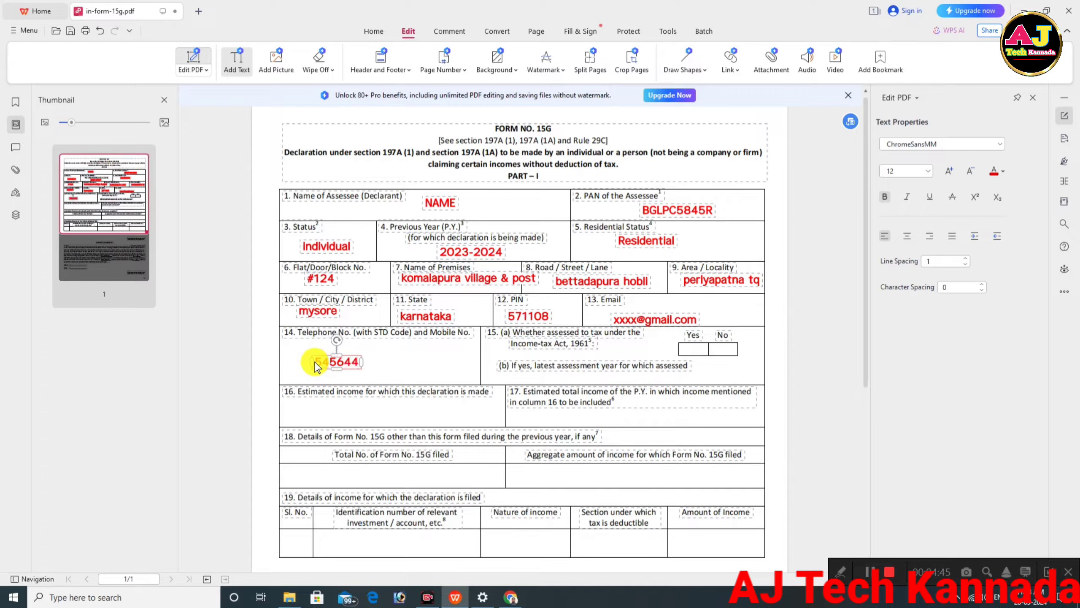
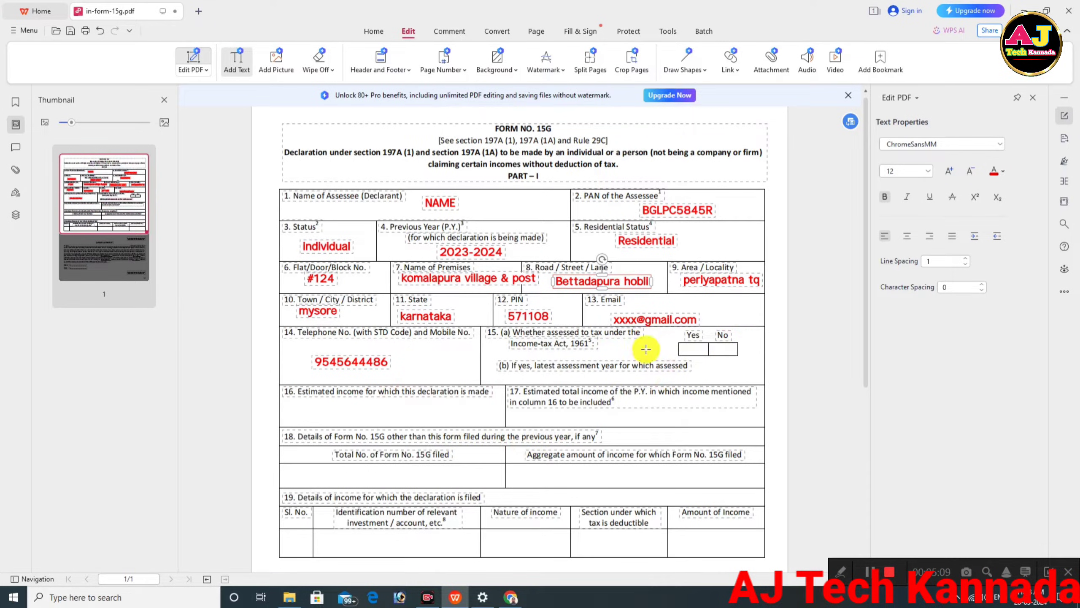
pyautogui.scroll(-3, 642, 350)
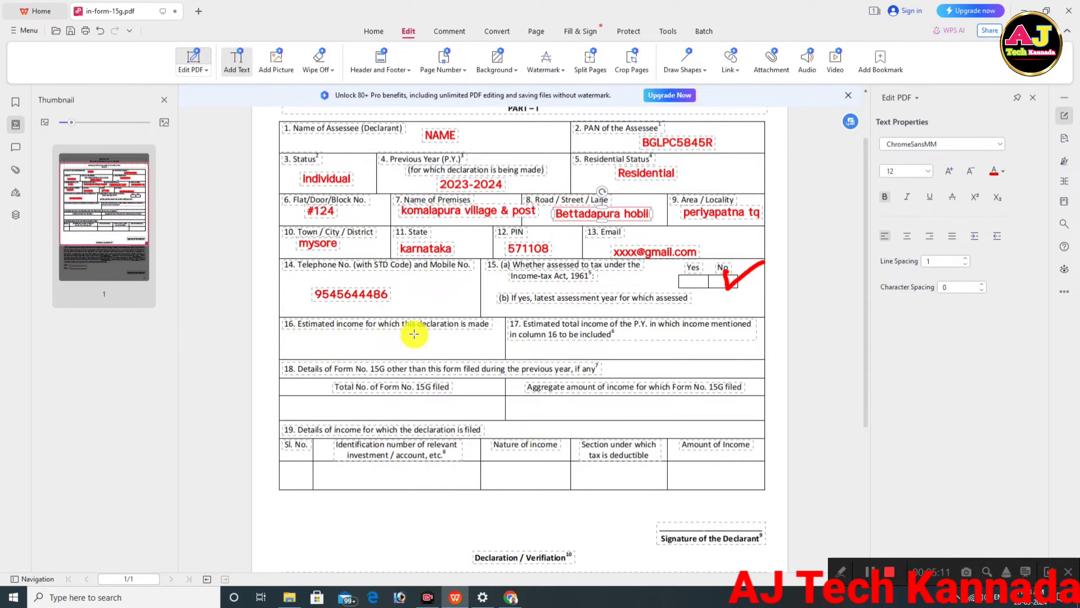
# Enter 100000 as item 16's estimated income and start a text box in item 17.
pyautogui.click(331, 344)
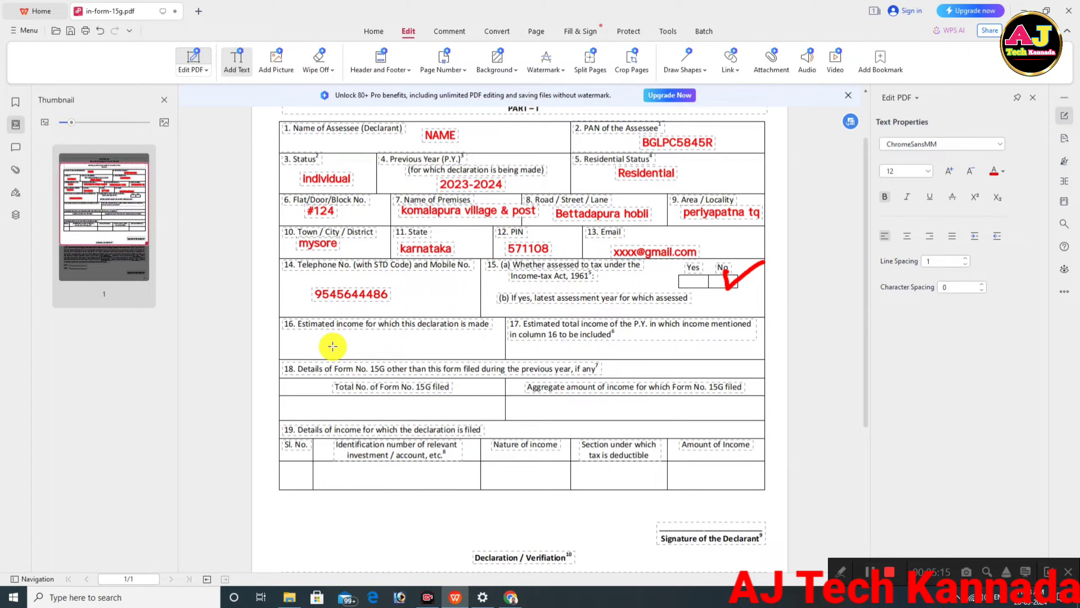
pyautogui.write('100000')
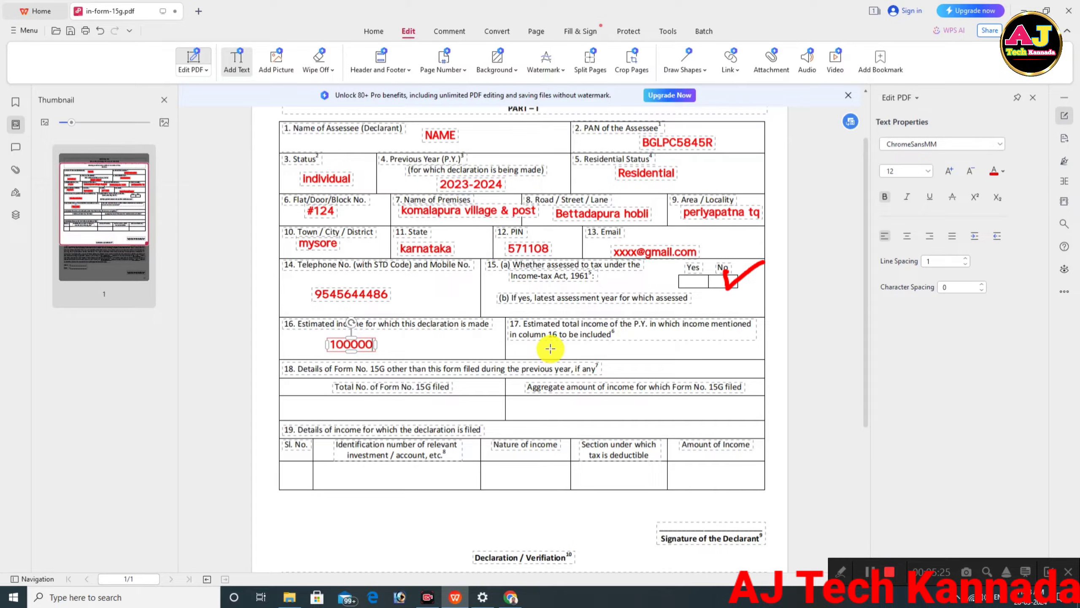
pyautogui.click(550, 348)
pyautogui.click(550, 349)
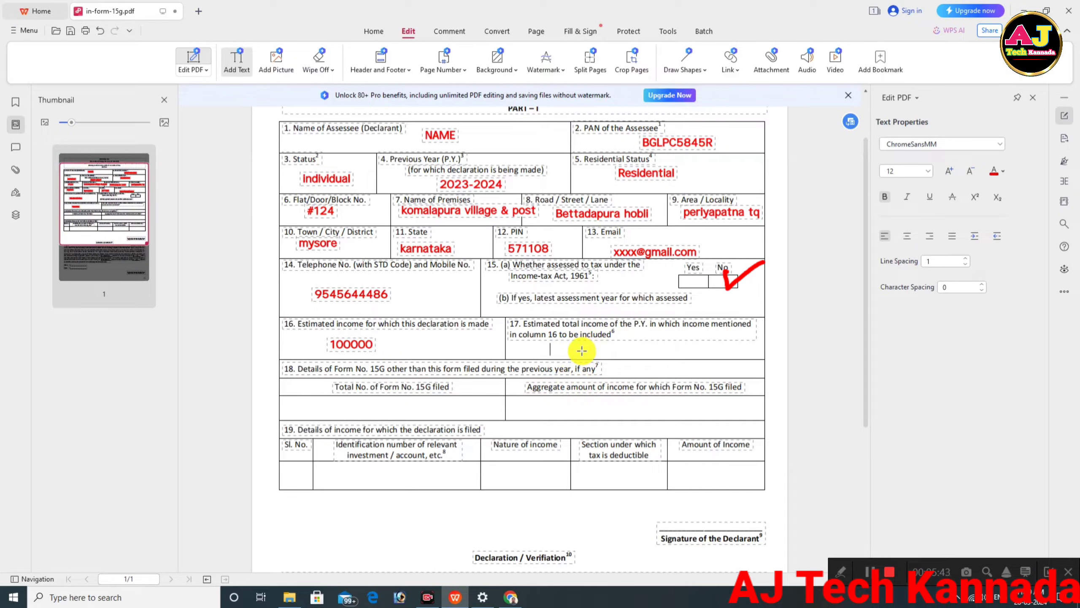
# Put a dash in item 17 and start an entry on the item 18 line.
pyautogui.write('-')
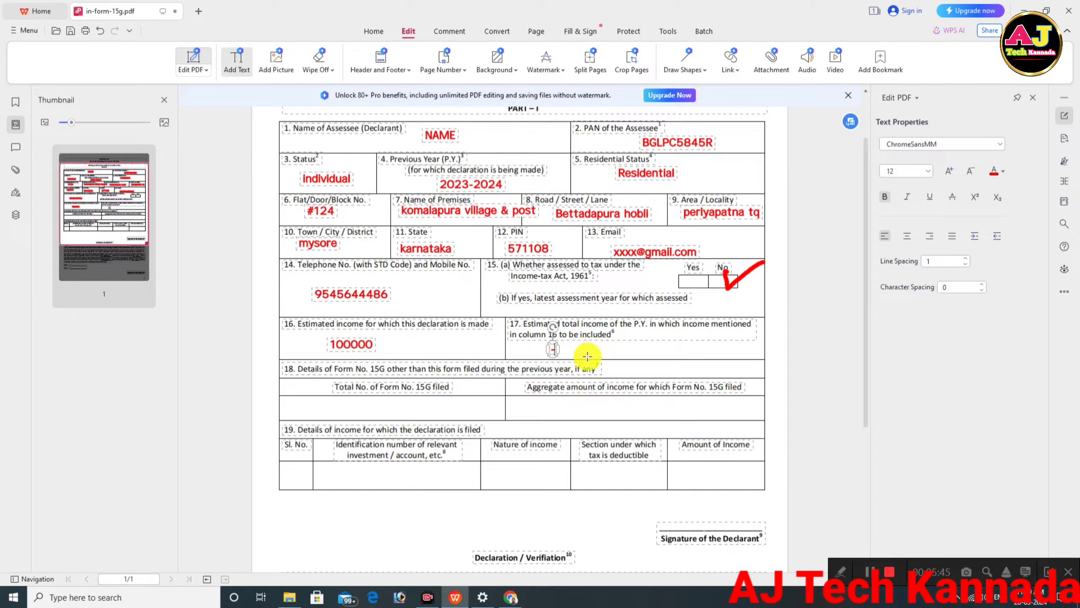
pyautogui.click(355, 412)
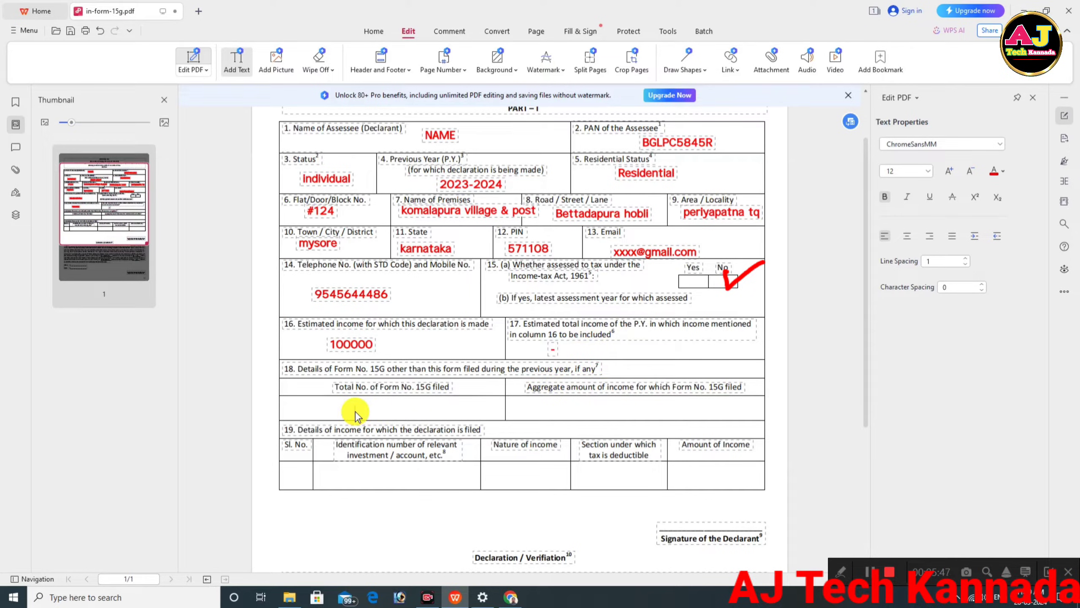
pyautogui.click(355, 412)
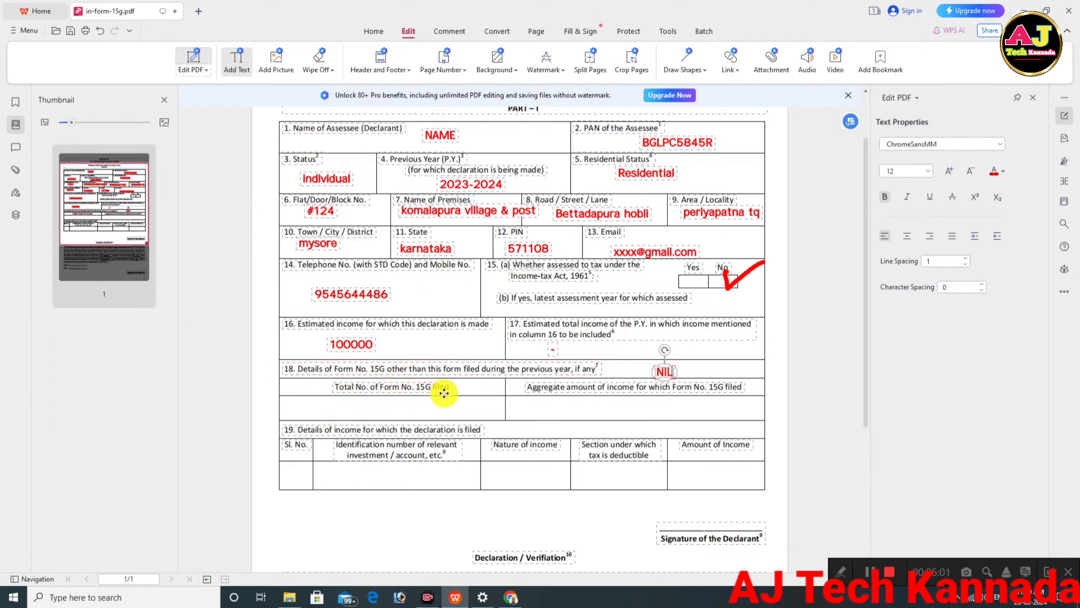
# Type NIL under both total forms filed and aggregate amount.
pyautogui.click(360, 409)
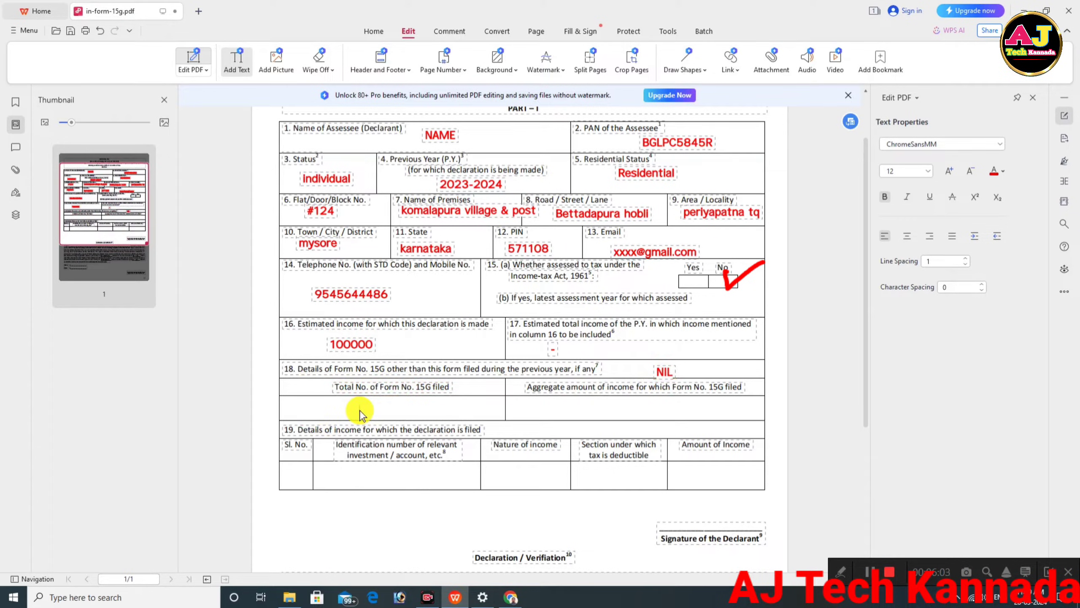
pyautogui.write('NIL')
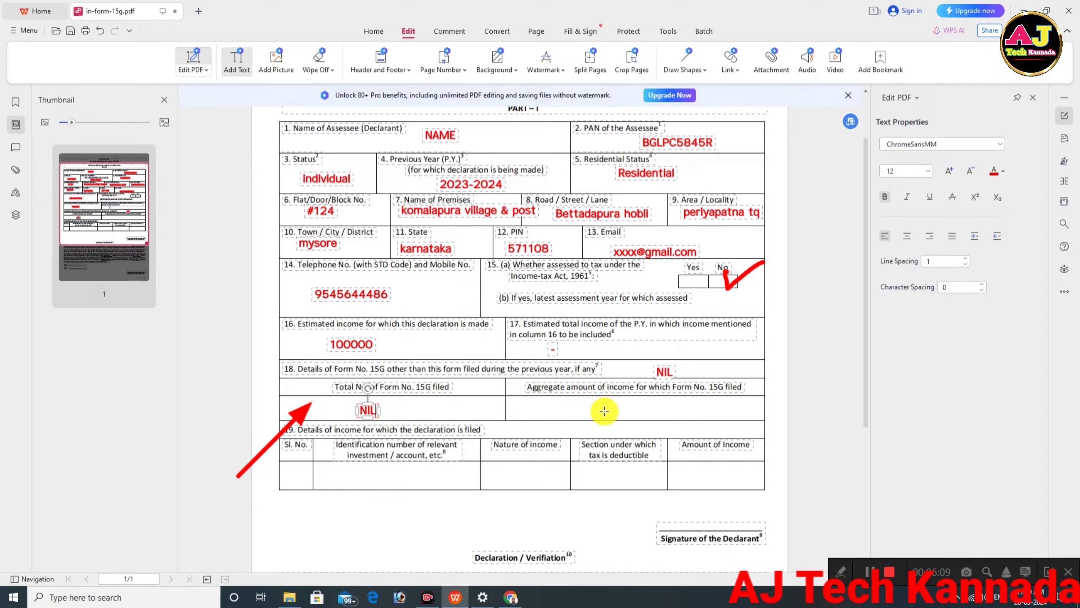
pyautogui.click(613, 408)
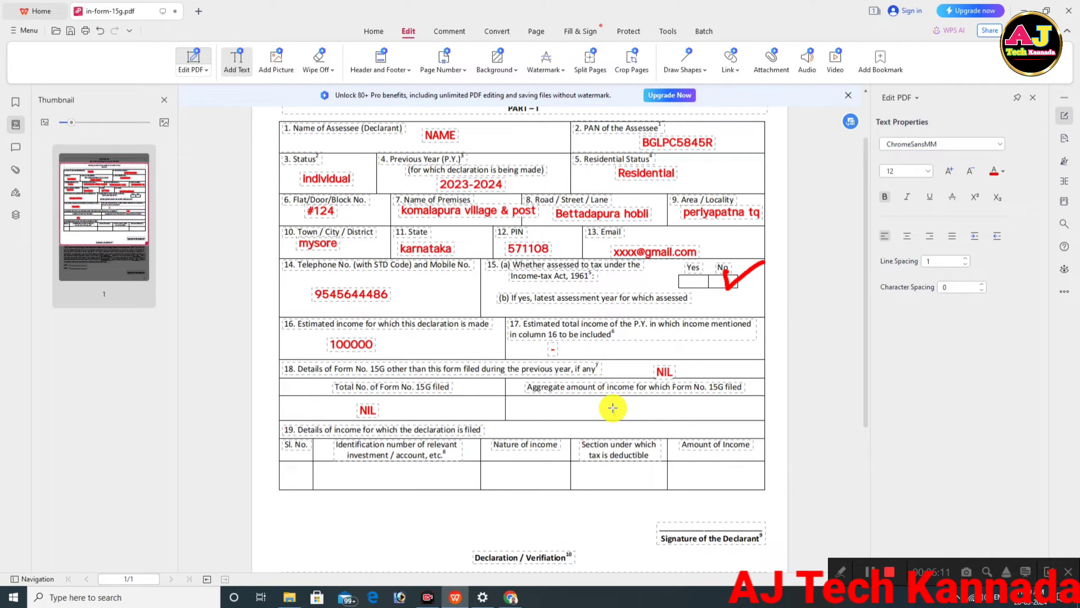
pyautogui.click(613, 408)
pyautogui.write('NIL')
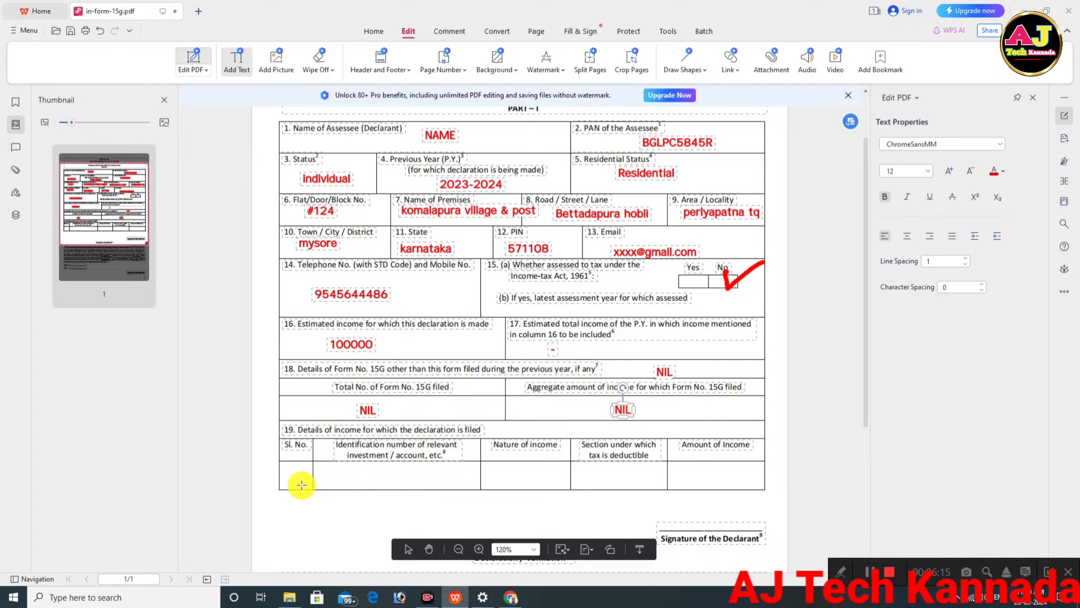
# Fill item 19's row: the account identification number, PF-Withdrawal, section 192/a and amount 100000.
pyautogui.click(332, 474)
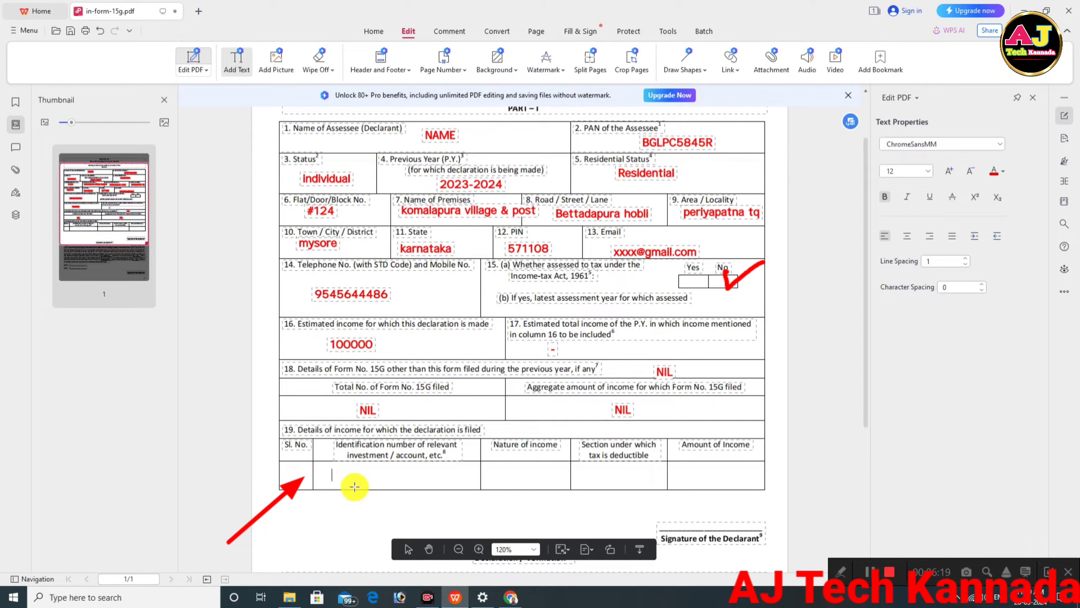
pyautogui.click(492, 475)
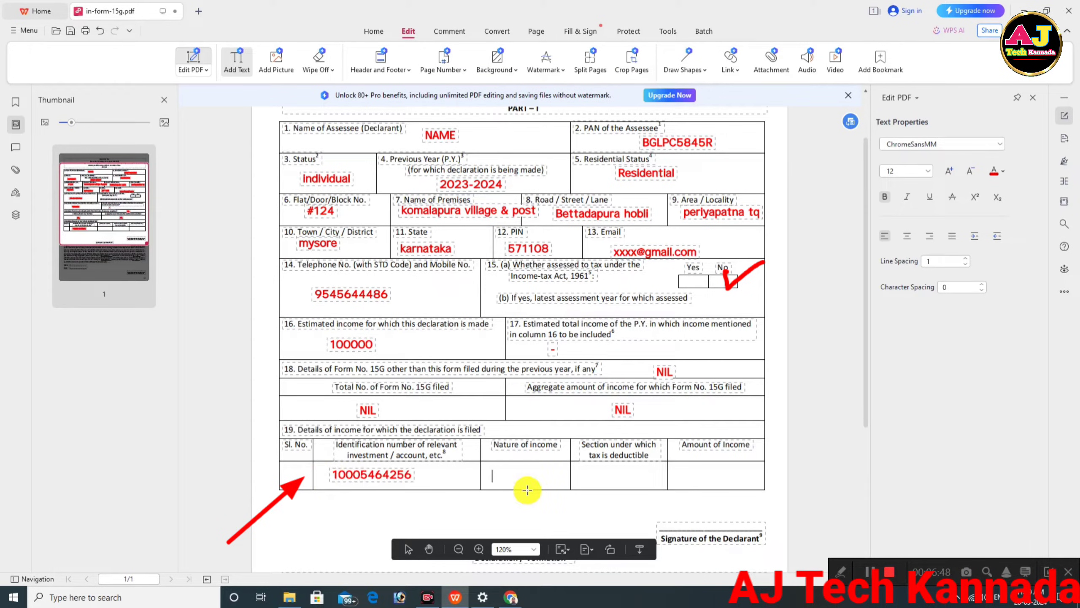
pyautogui.write('PF')
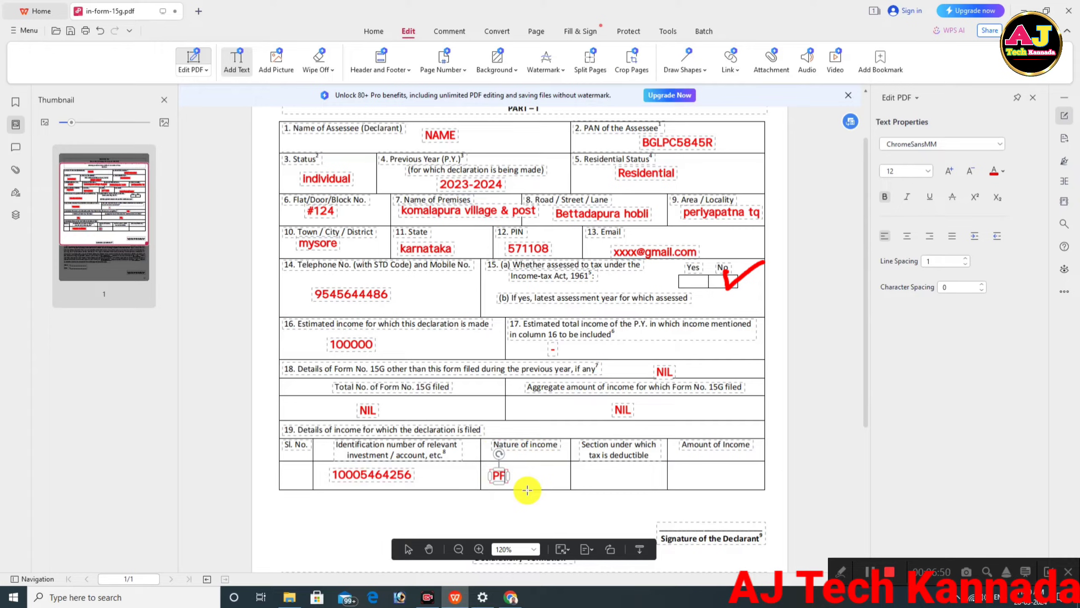
pyautogui.write('-Withdrawal')
pyautogui.click(601, 474)
pyautogui.write('192')
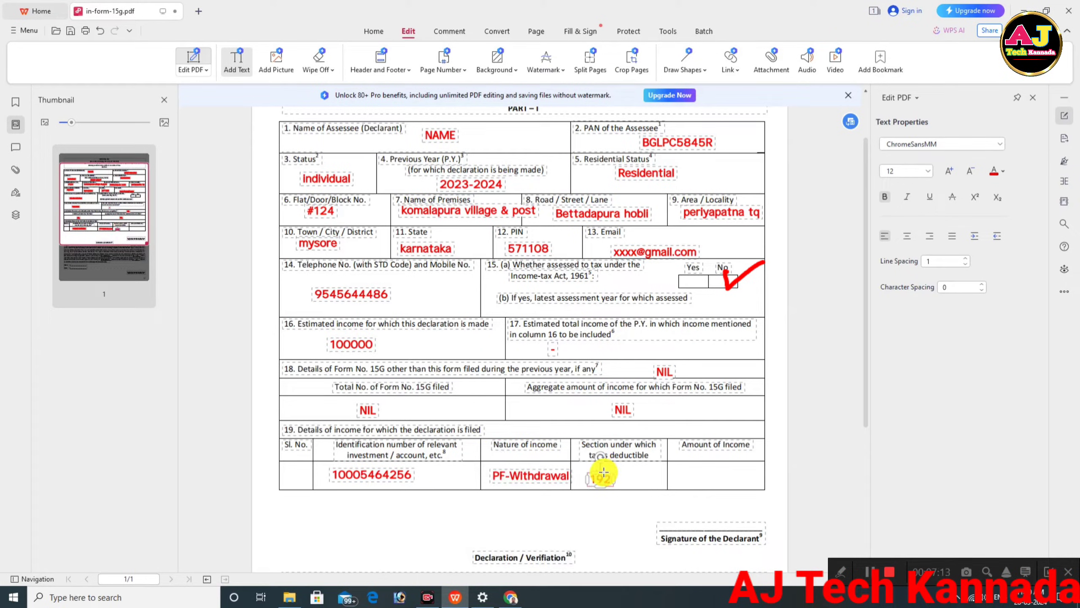
pyautogui.write('/a')
pyautogui.click(688, 471)
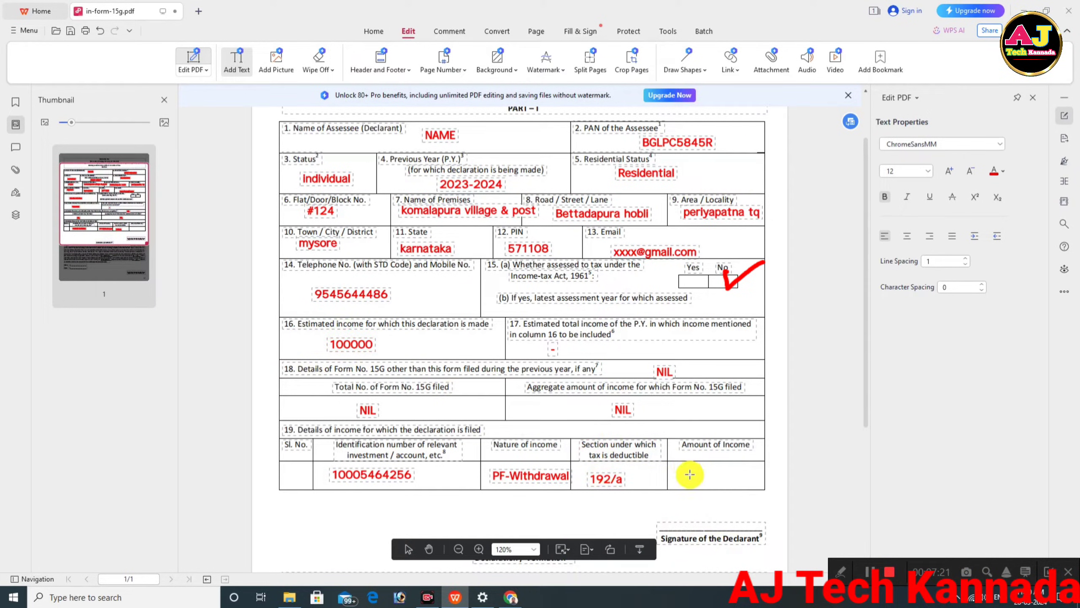
pyautogui.click(692, 474)
pyautogui.write('100000')
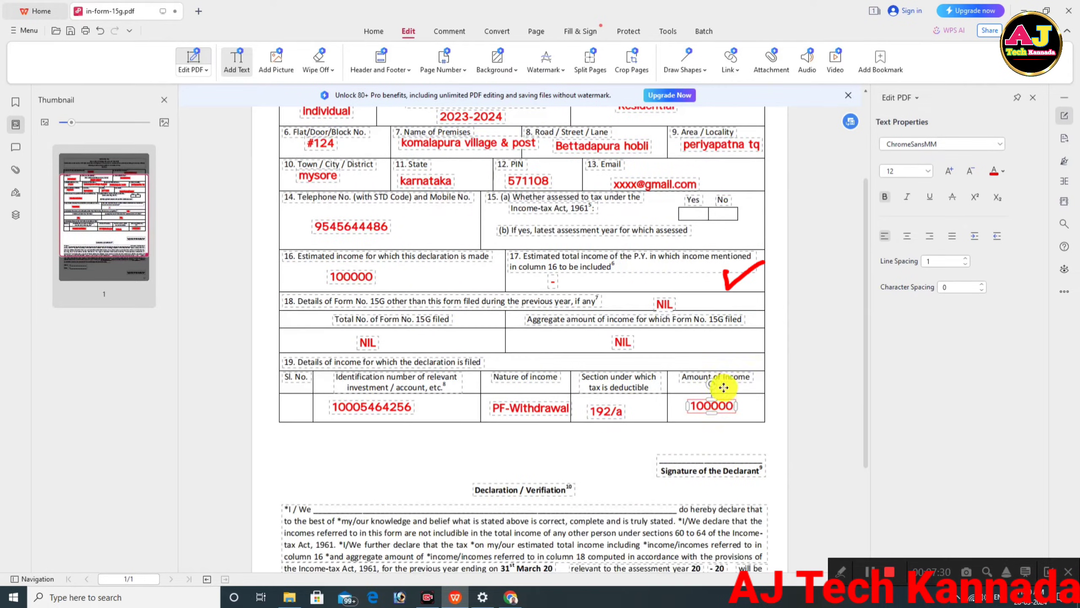
pyautogui.scroll(-3, 463, 436)
# Write Name on the declaration's I/We line and 24 after the first March 20.
pyautogui.write('N')
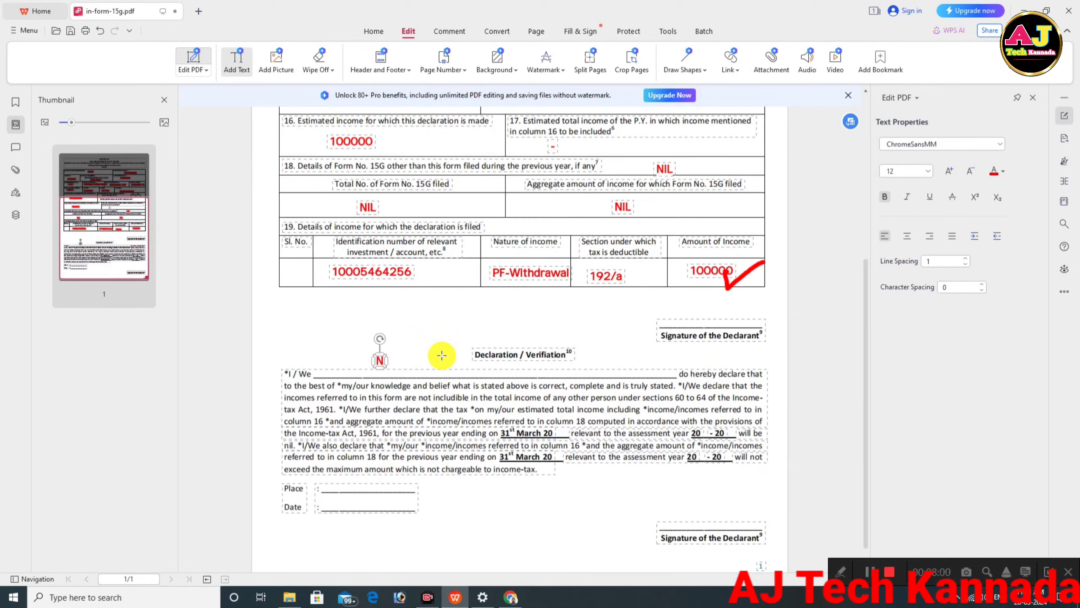
pyautogui.write('ame')
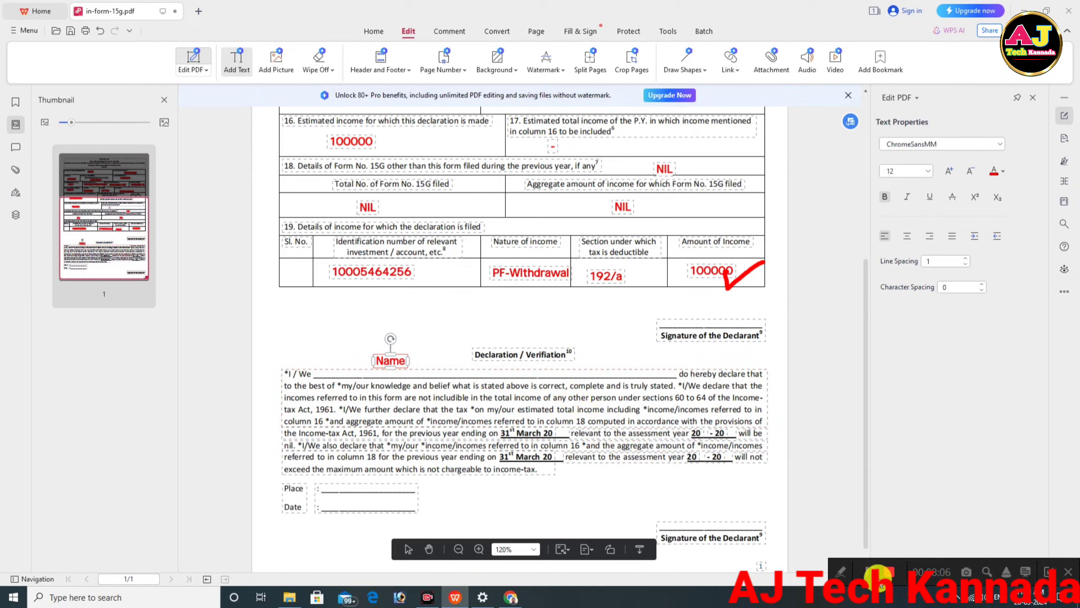
pyautogui.click(870, 572)
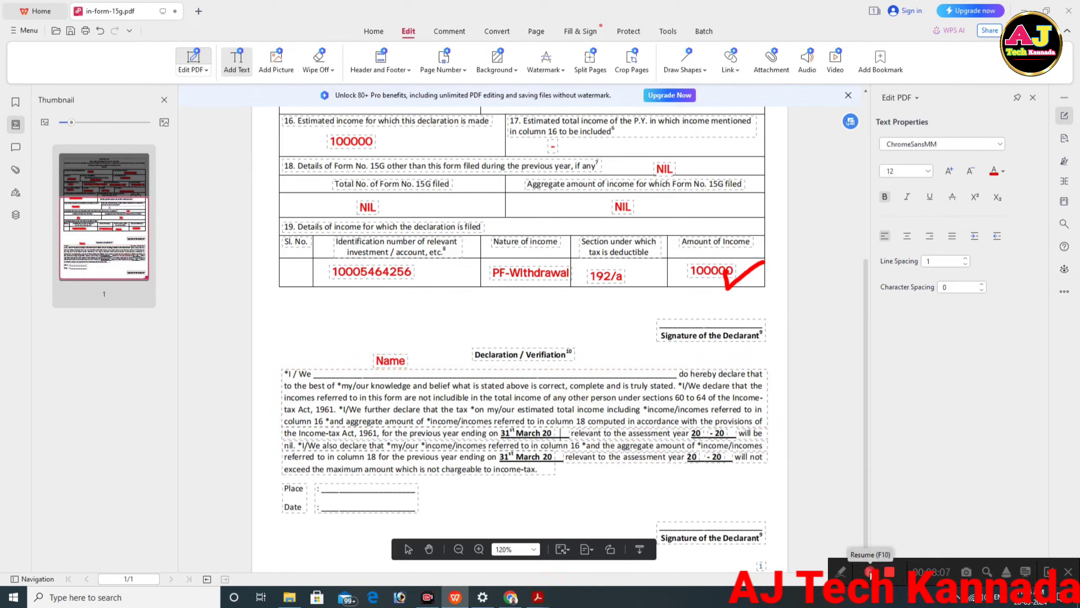
pyautogui.click(870, 572)
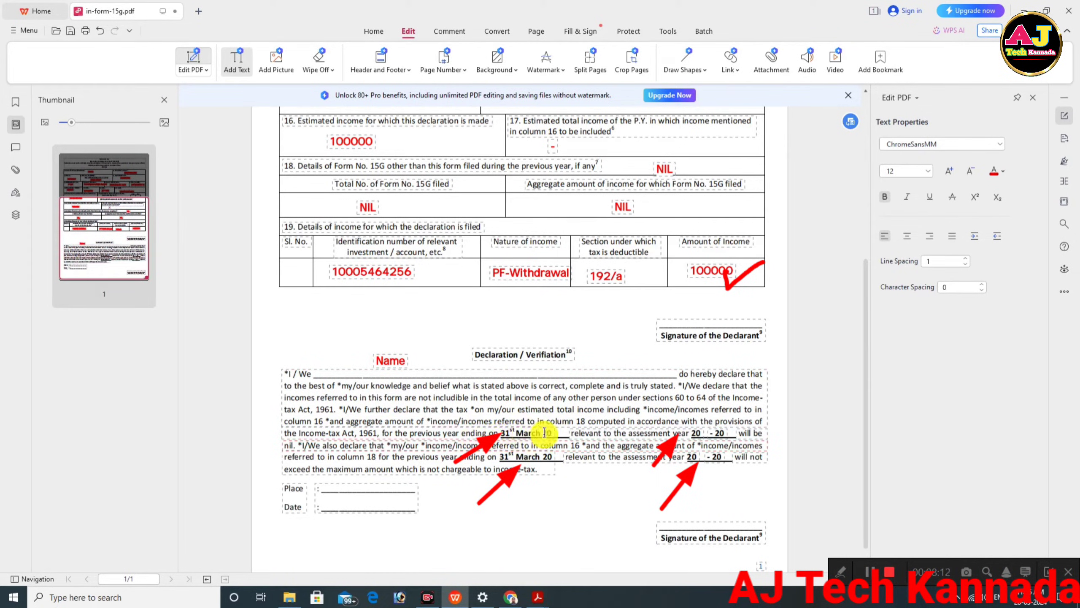
pyautogui.write('24')
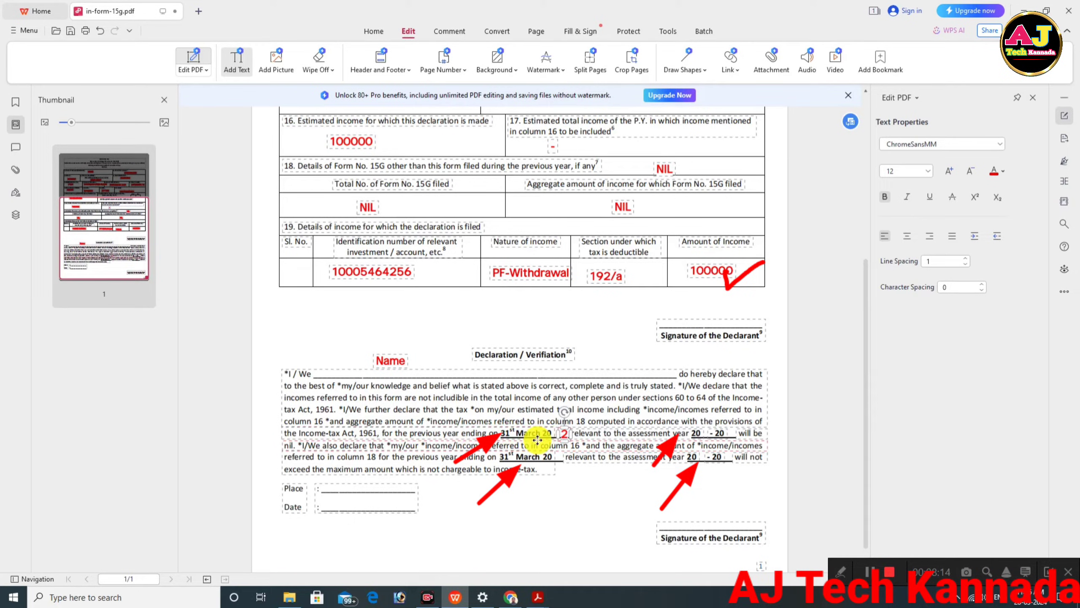
# Set assessment year 2024-2025 and paste 24 after the lower March 20.
pyautogui.click(702, 433)
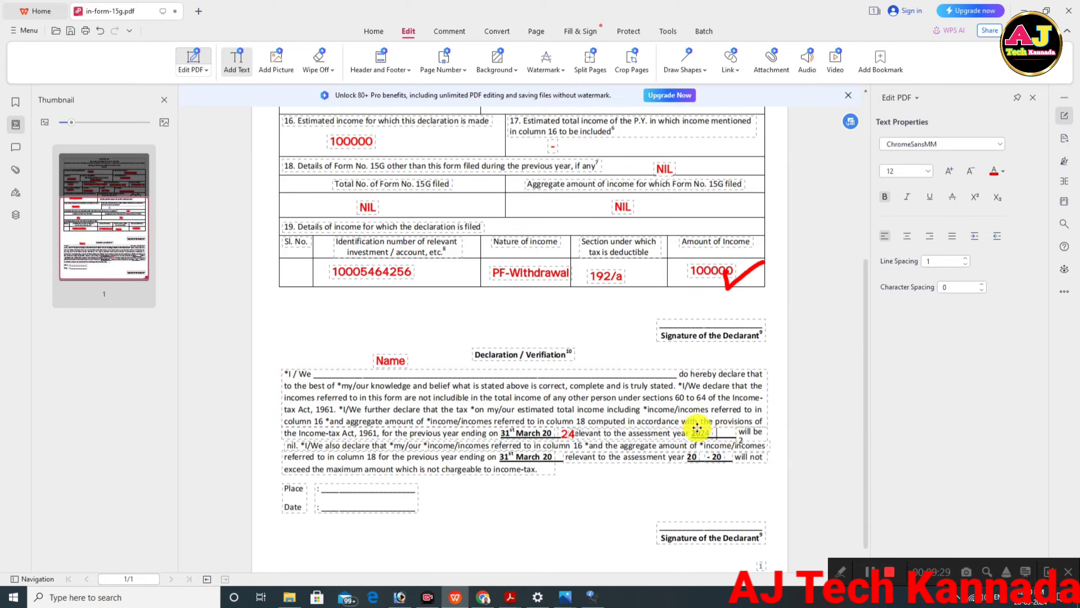
pyautogui.write('025')
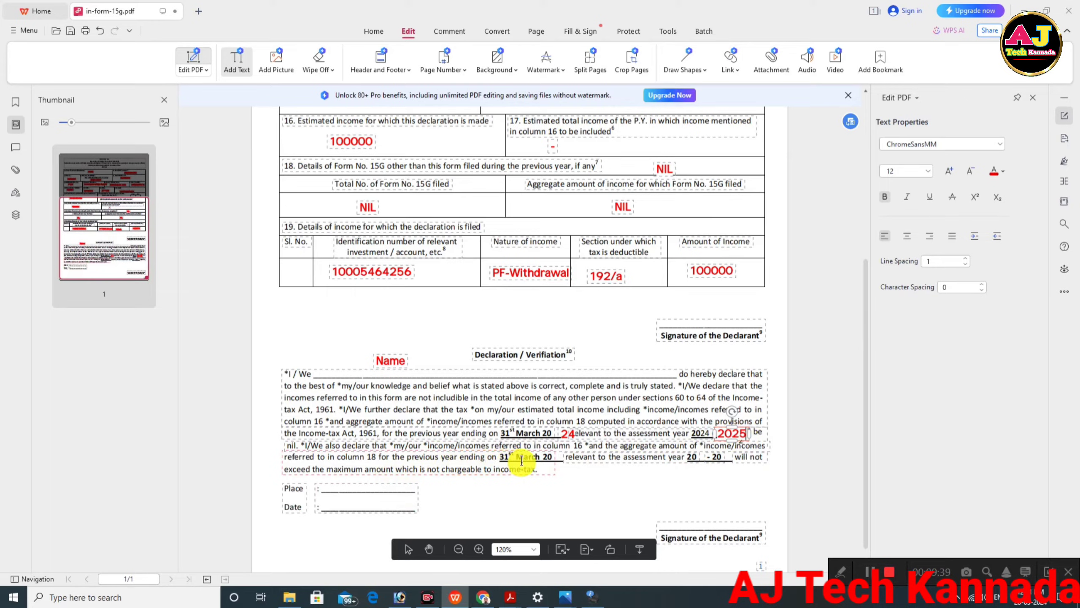
pyautogui.click(550, 461)
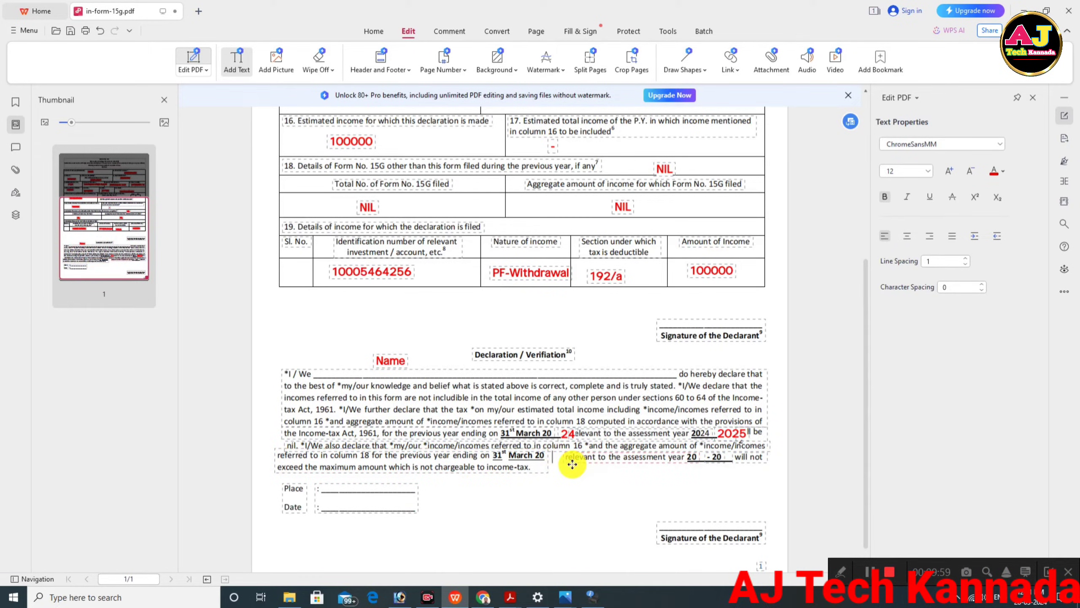
pyautogui.write('24')
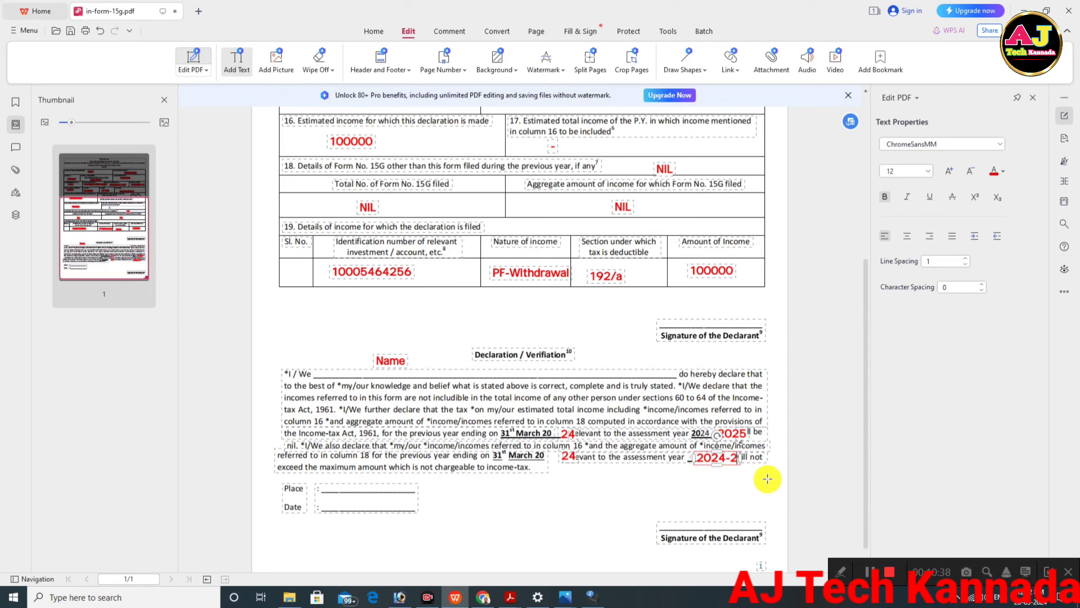
pyautogui.write('025')
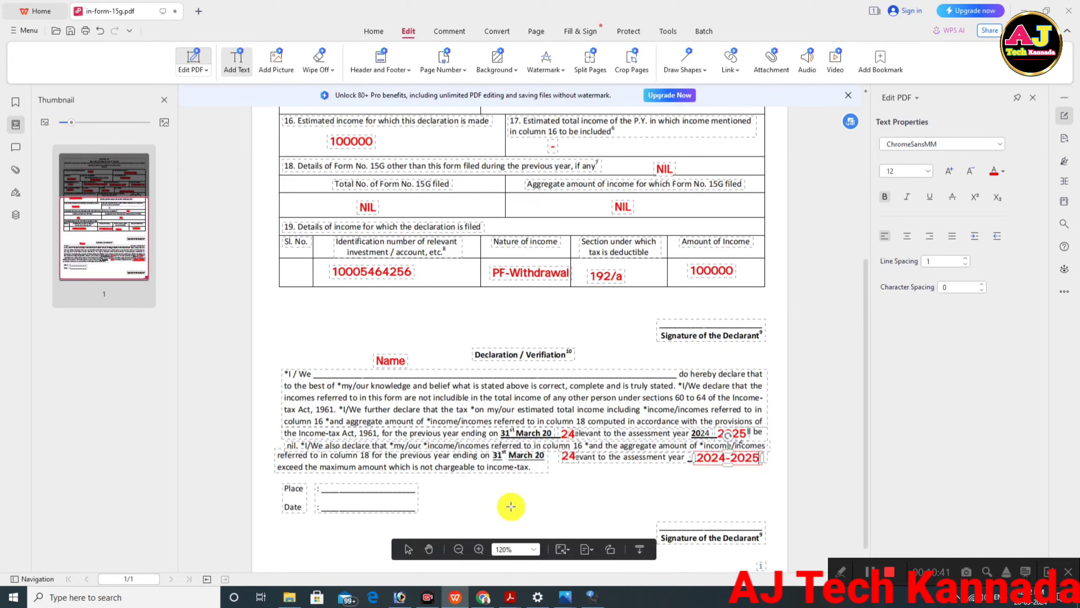
# Fill the declaration's Place line and the date 28/03/2024.
pyautogui.click(511, 505)
pyautogui.scroll(-1, 612, 459)
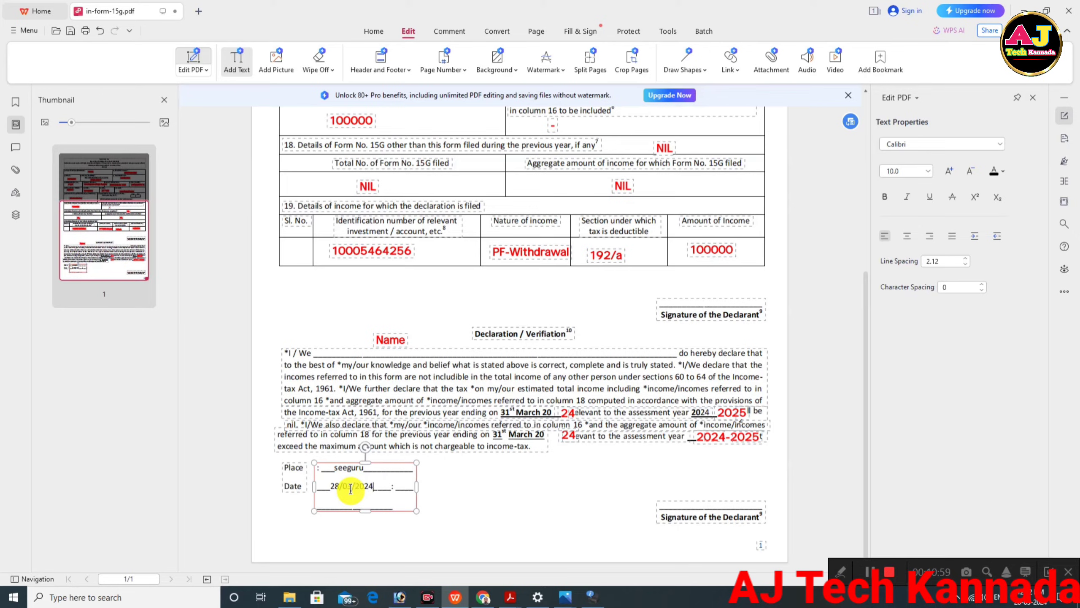
pyautogui.click(672, 490)
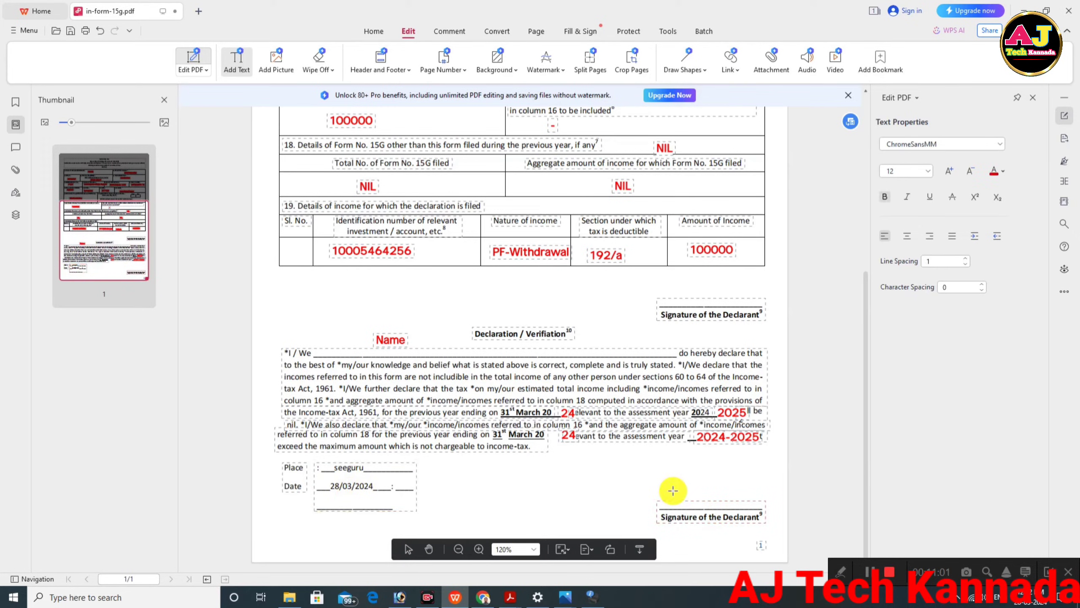
pyautogui.click(662, 487)
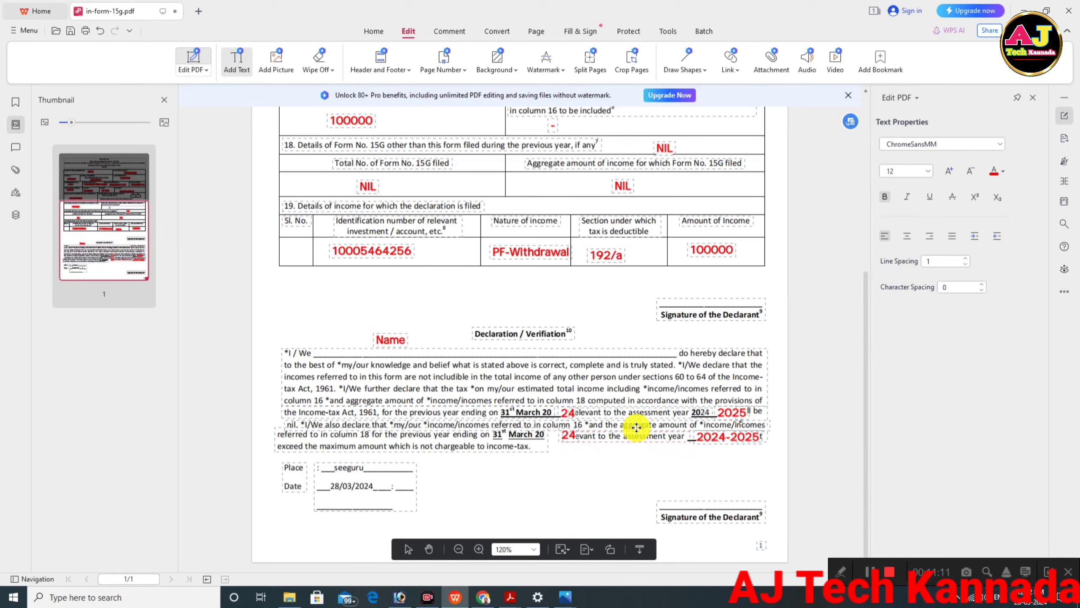
pyautogui.scroll(7, 638, 425)
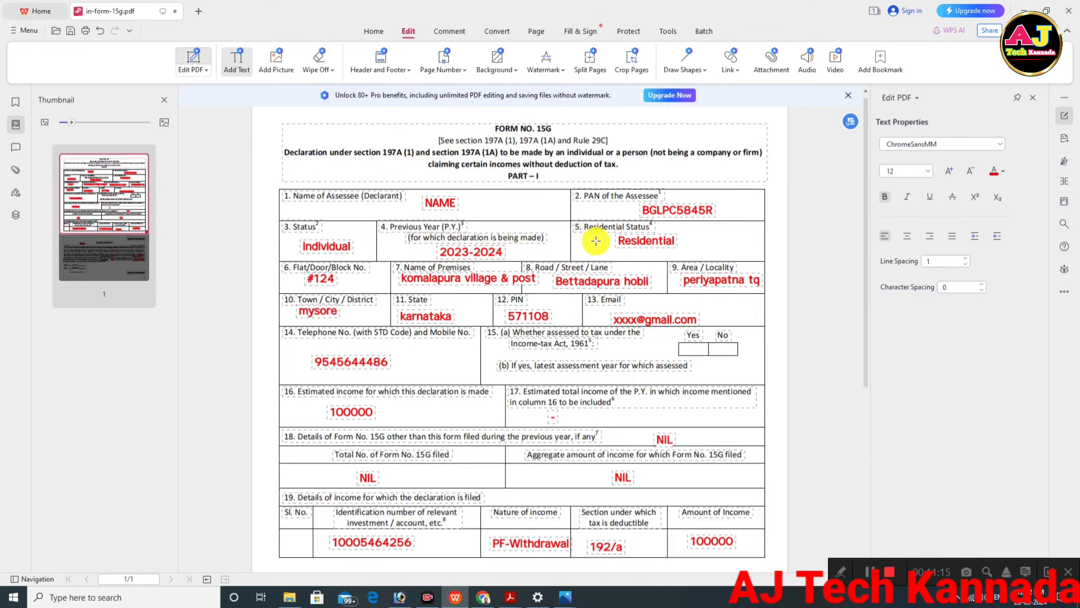
# Leave text-editing mode, show the Bookmarks panel and review the completed form.
pyautogui.scroll(-1, 601, 241)
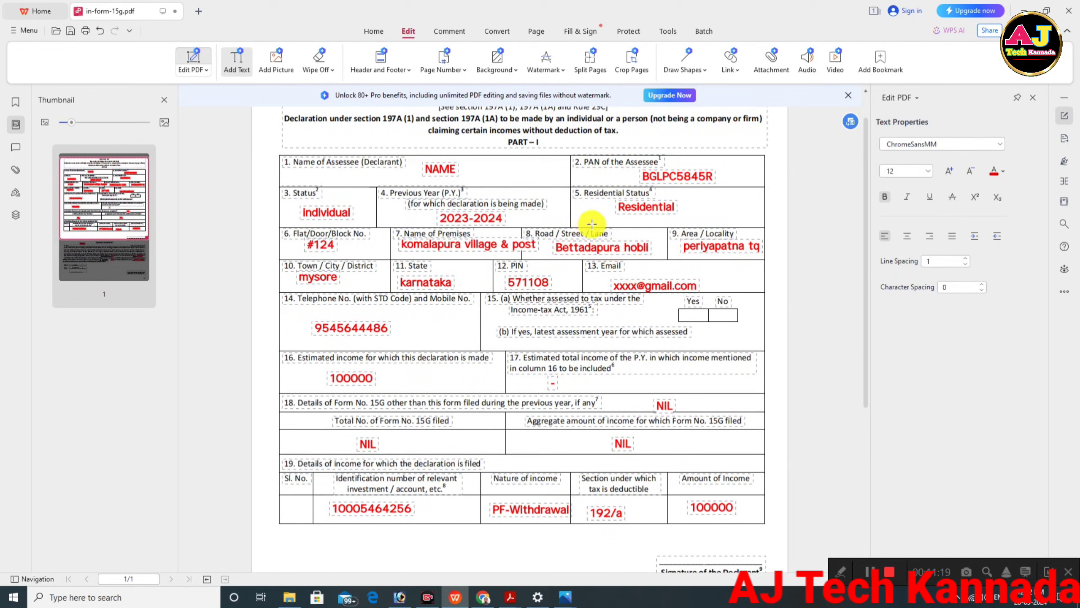
pyautogui.scroll(1, 583, 251)
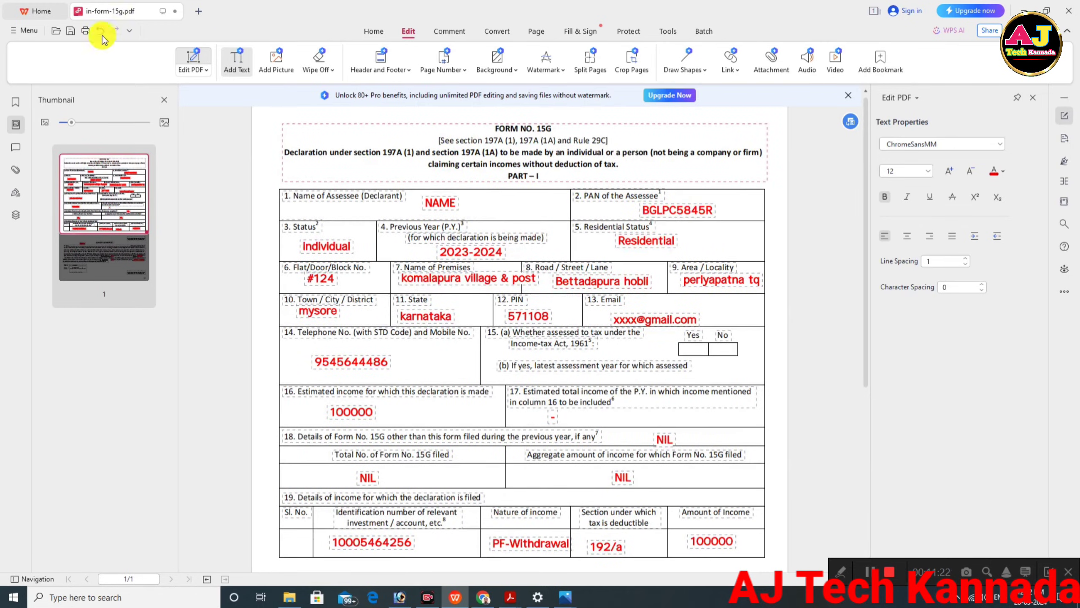
pyautogui.click(15, 147)
pyautogui.click(15, 102)
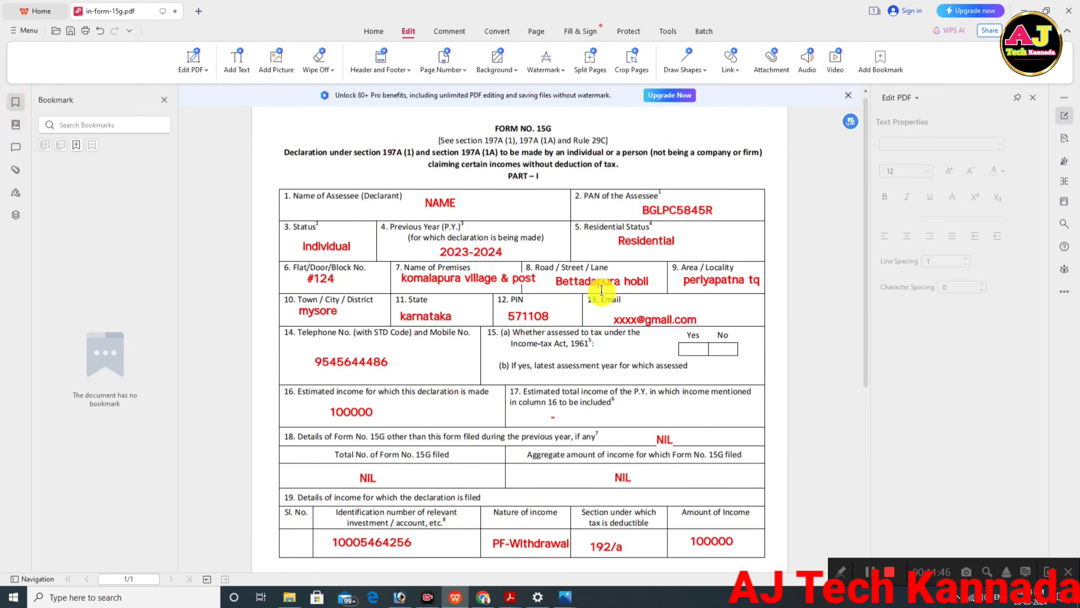
pyautogui.scroll(-6, 553, 255)
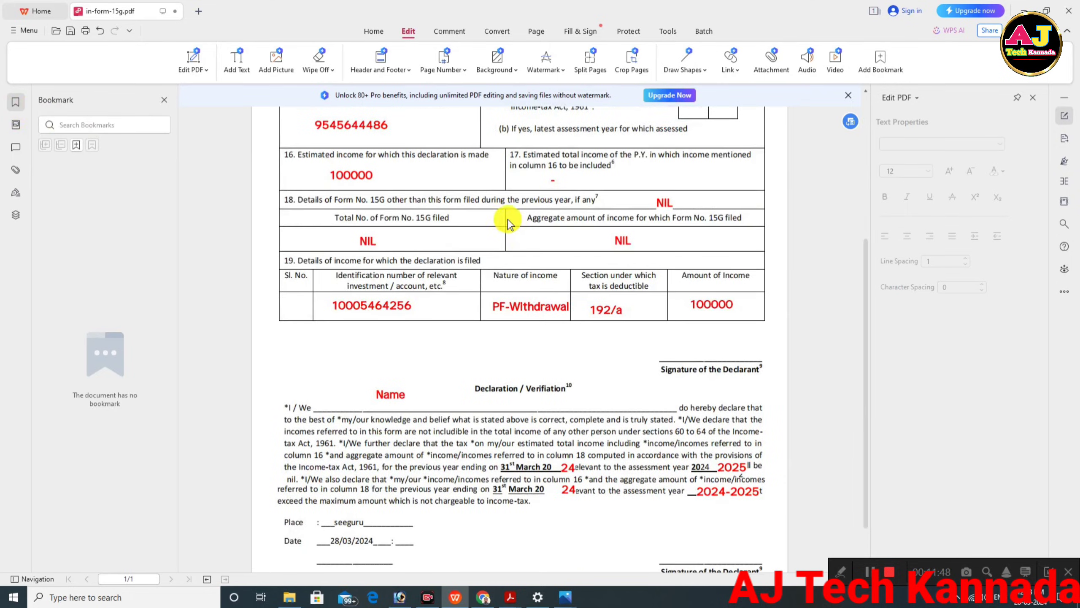
pyautogui.scroll(7, 506, 221)
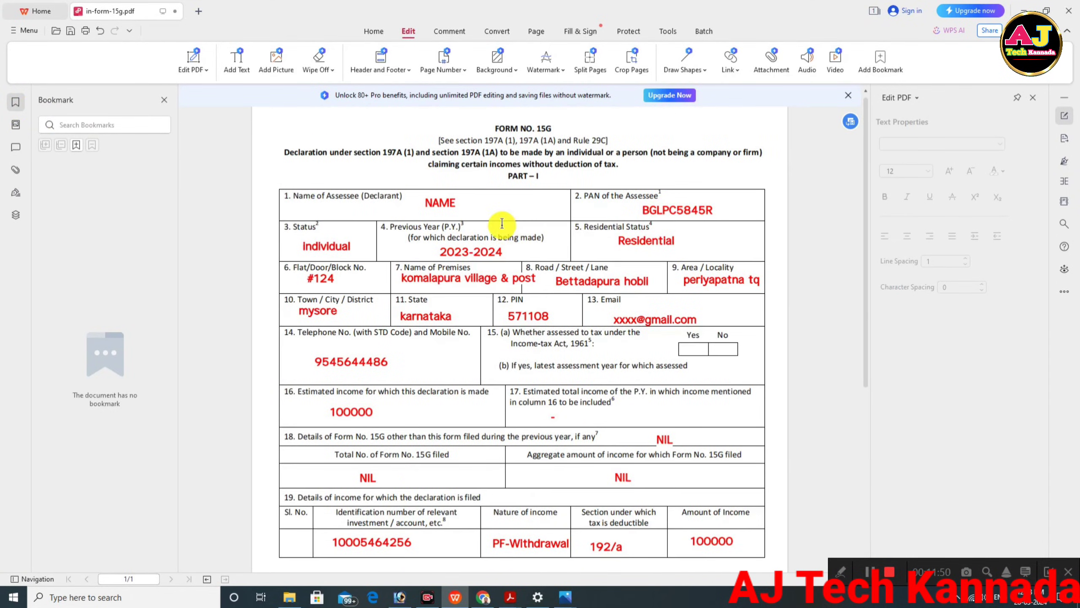